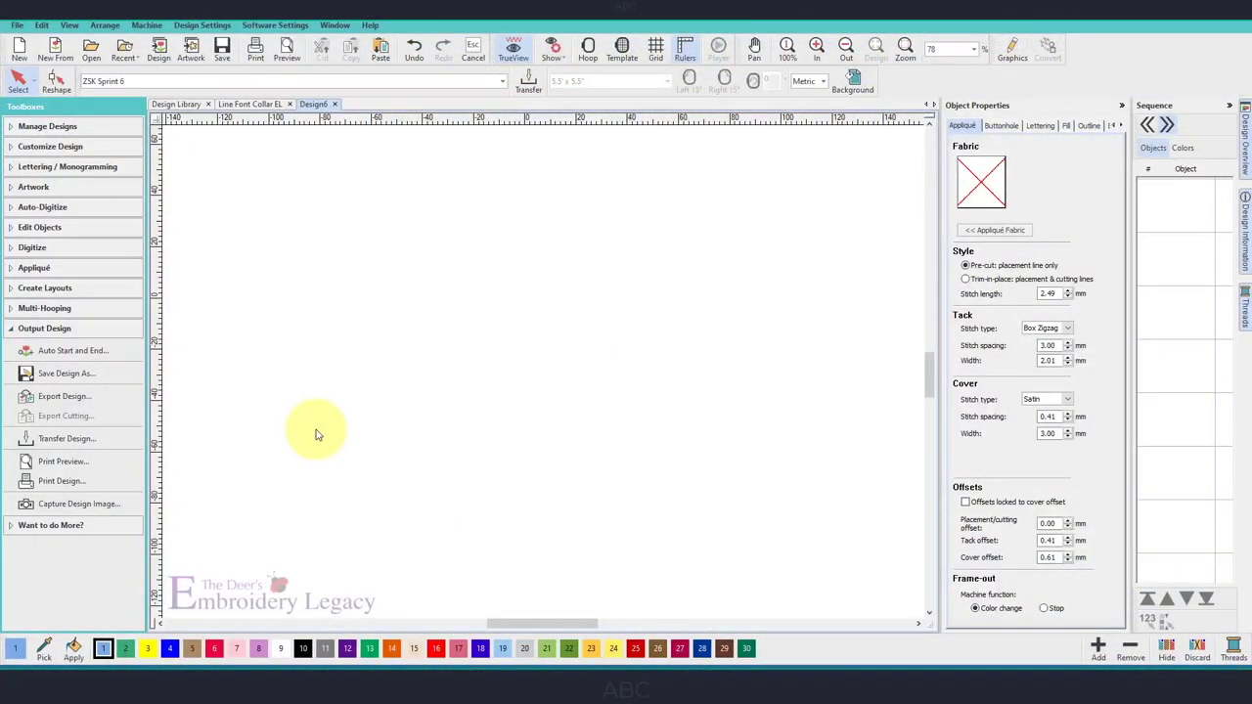
Insert Hoop template.jpg as artwork, placing the 165.39 × 190.79 mm hooped-sweatshirt photo on the canvas.
{"action": "left_click", "coordinate": [193, 56]}
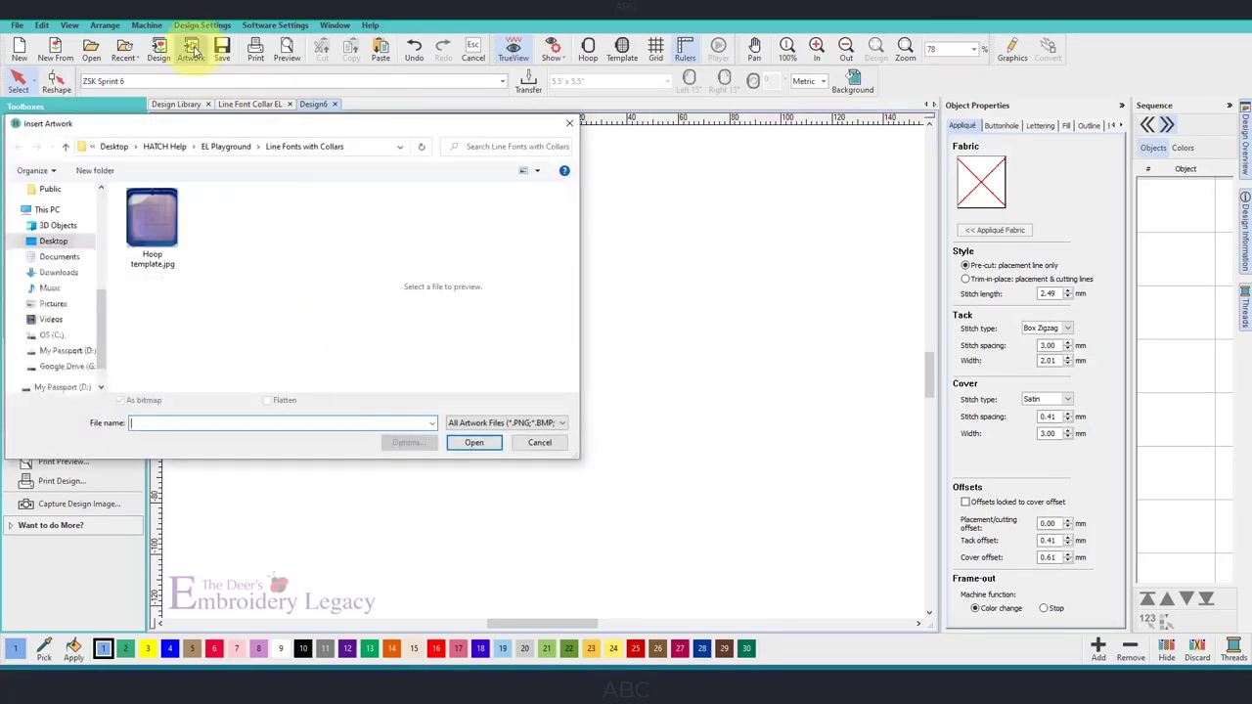
{"action": "left_click", "coordinate": [158, 208]}
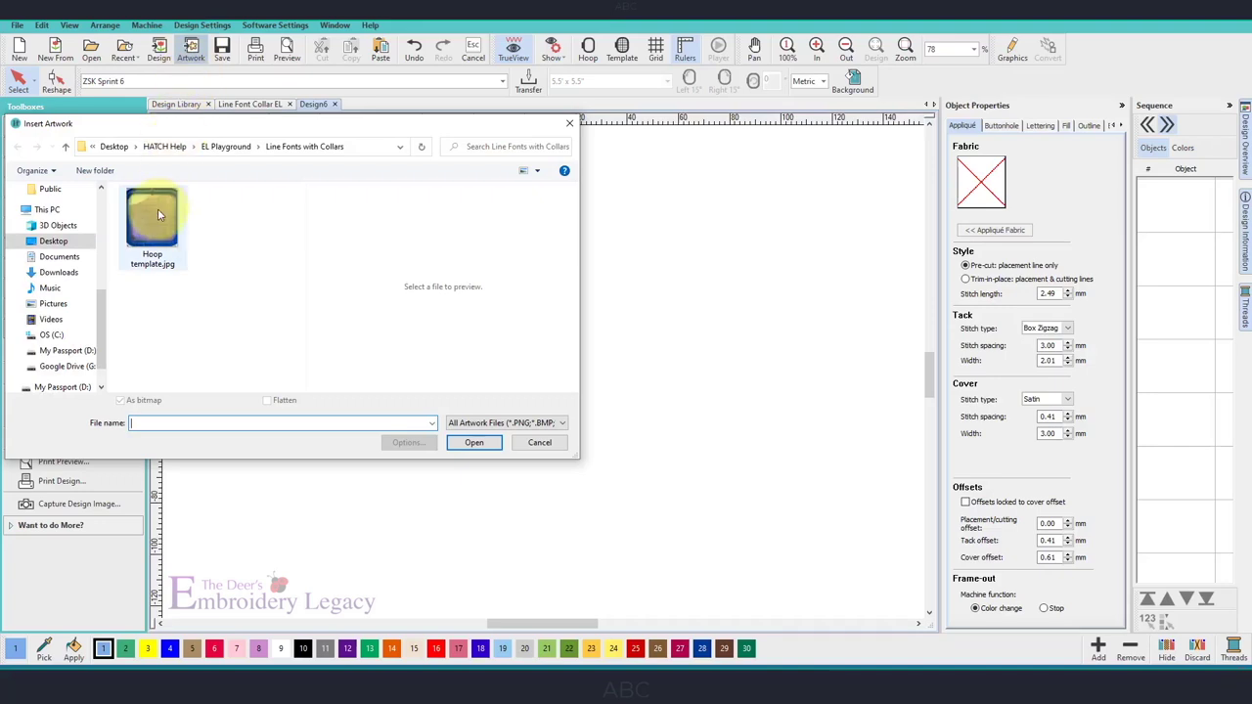
{"action": "left_click", "coordinate": [474, 442]}
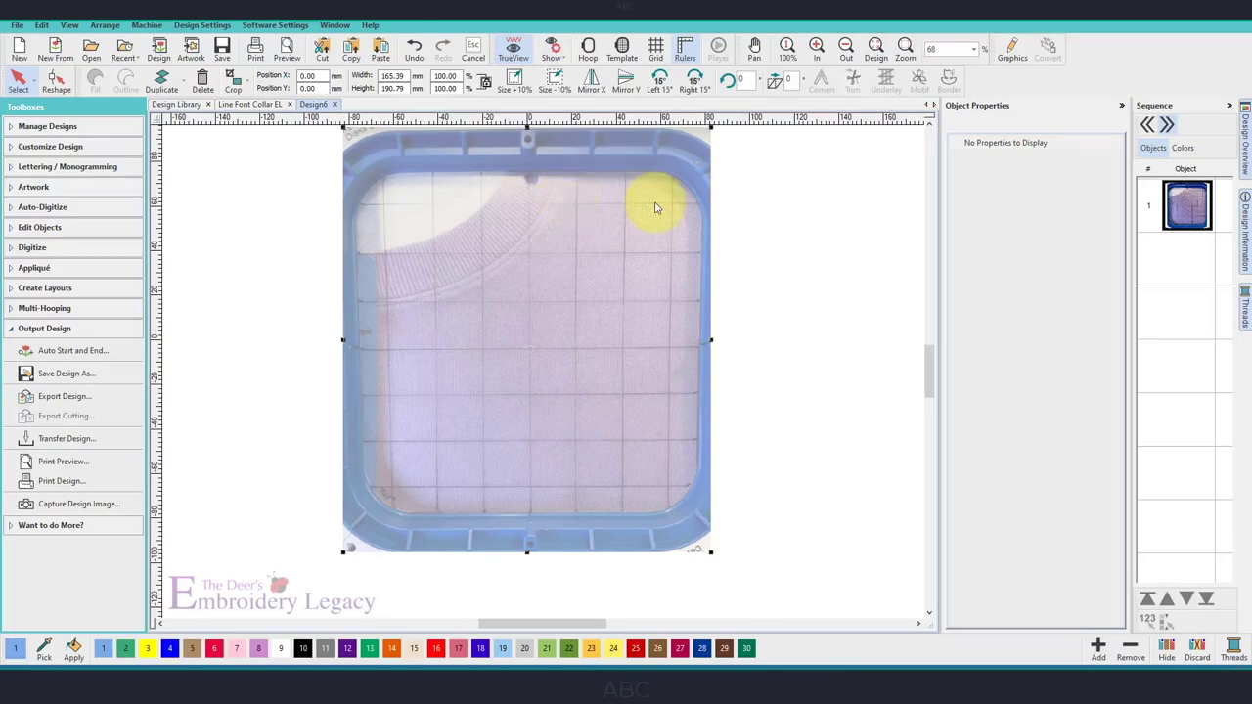
Switch the measurement units to inches.
{"action": "left_click", "coordinate": [798, 178]}
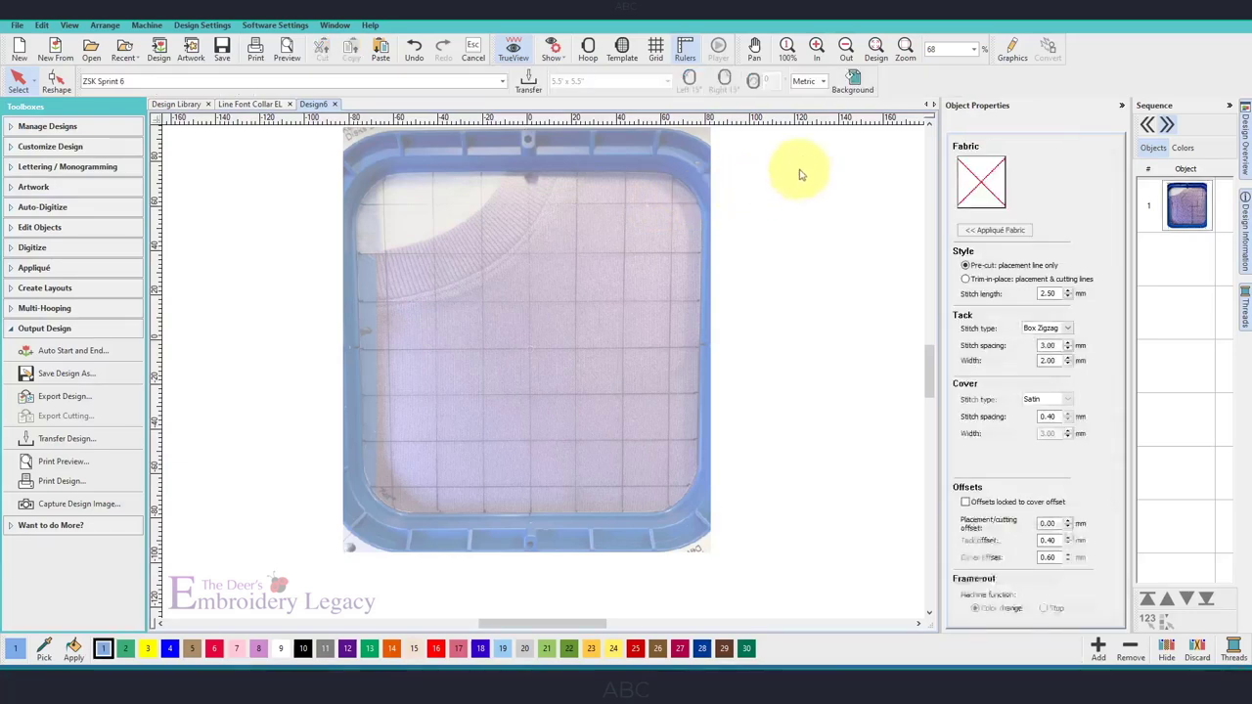
{"action": "left_click", "coordinate": [824, 82]}
{"action": "left_click", "coordinate": [810, 101]}
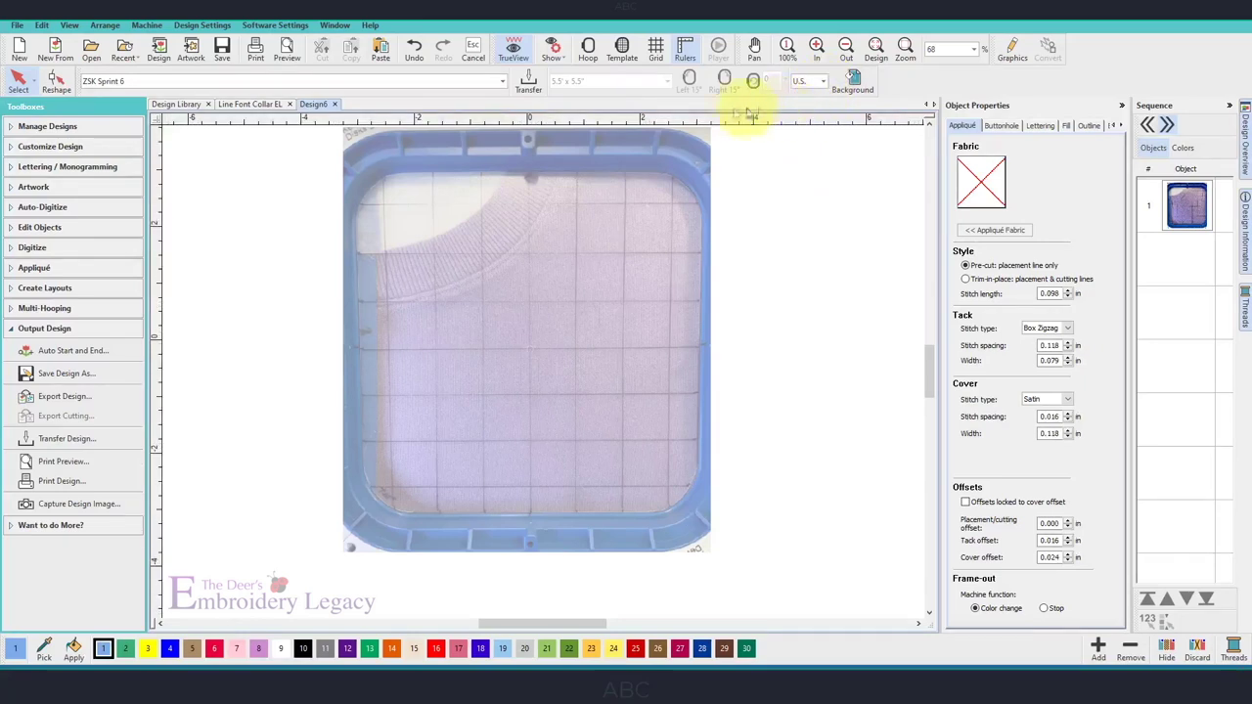
Add vertical guides at 0 and 1 inch, then enlarge the hoop photo to 104.97%.
{"action": "left_click", "coordinate": [528, 119]}
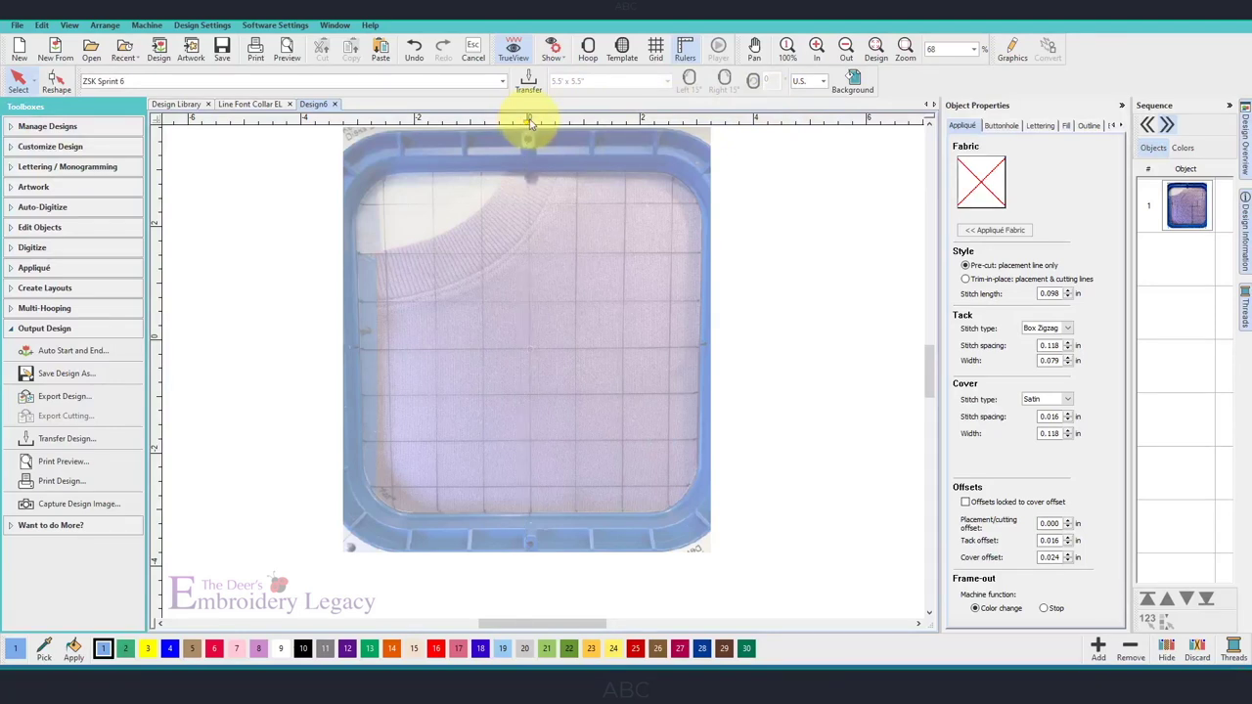
{"action": "left_click", "coordinate": [584, 122]}
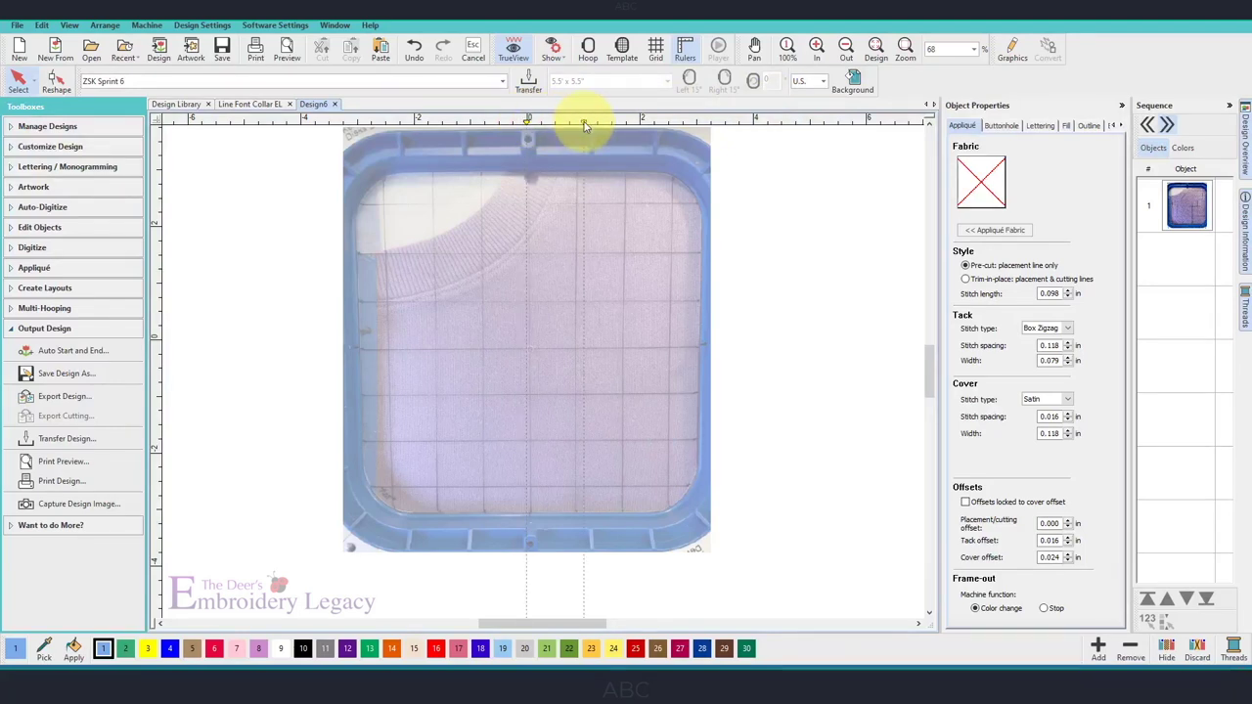
{"action": "left_click", "coordinate": [689, 526]}
{"action": "left_click_drag", "start_coordinate": [709, 552], "coordinate": [732, 575]}
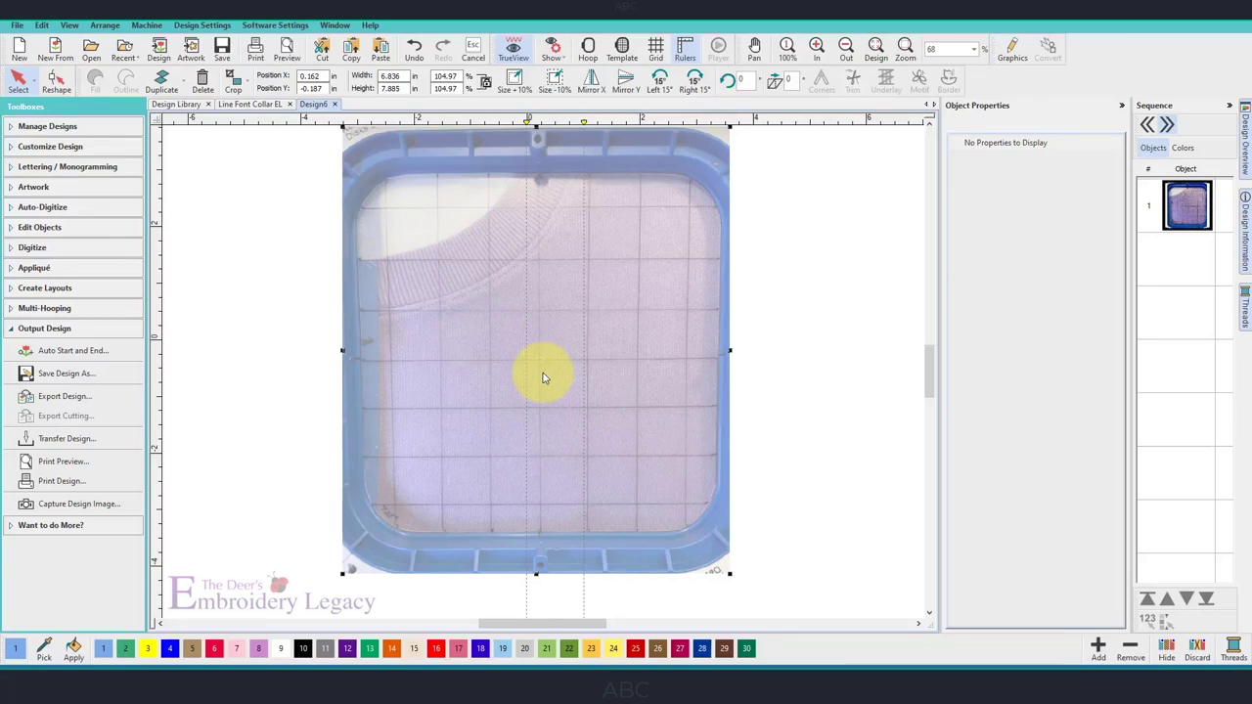
Set the hoop photo width to 8 in and nudge it to -0.100, -0.163 in.
{"action": "double_click", "coordinate": [405, 77]}
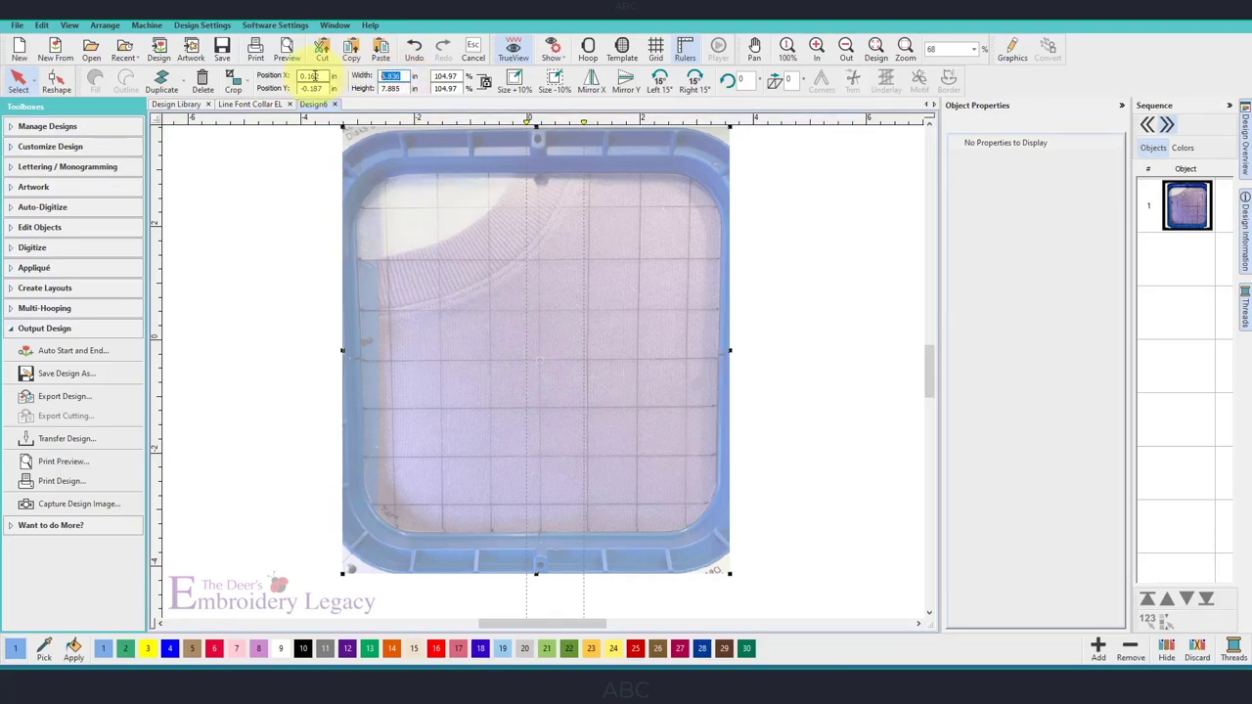
{"action": "type", "text": "8"}
{"action": "key", "text": "Return"}
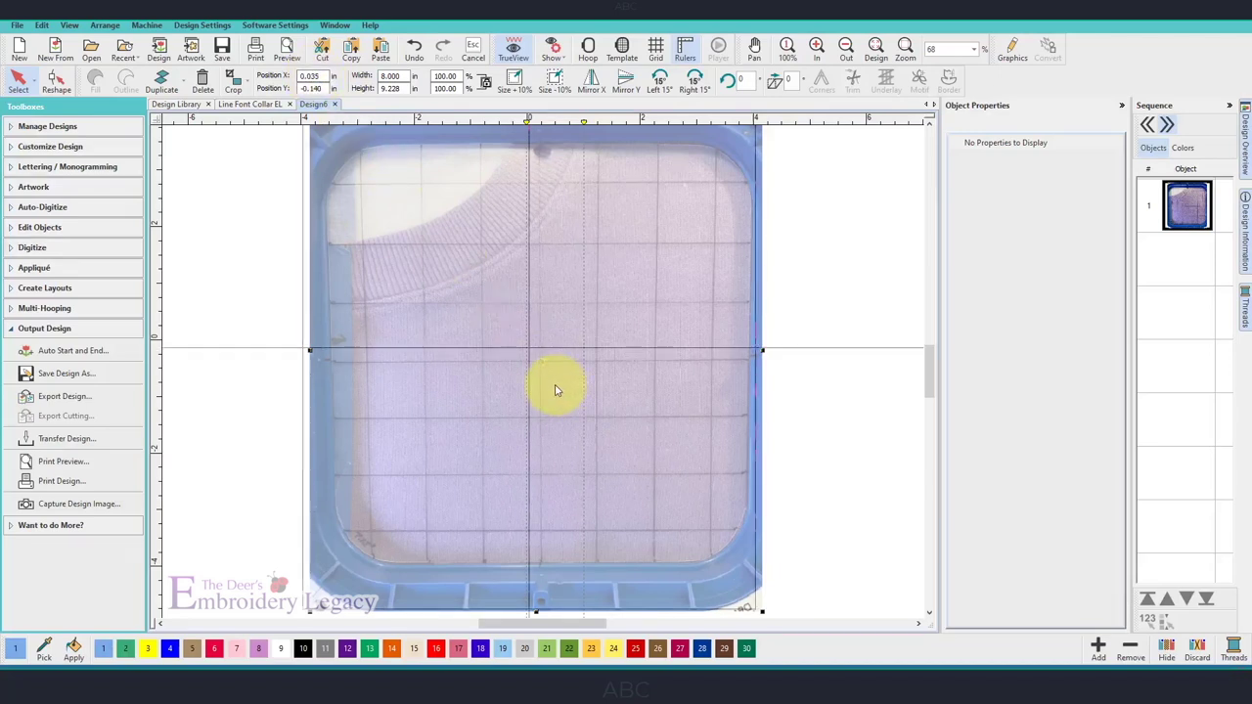
{"action": "left_click_drag", "start_coordinate": [556, 389], "coordinate": [549, 391]}
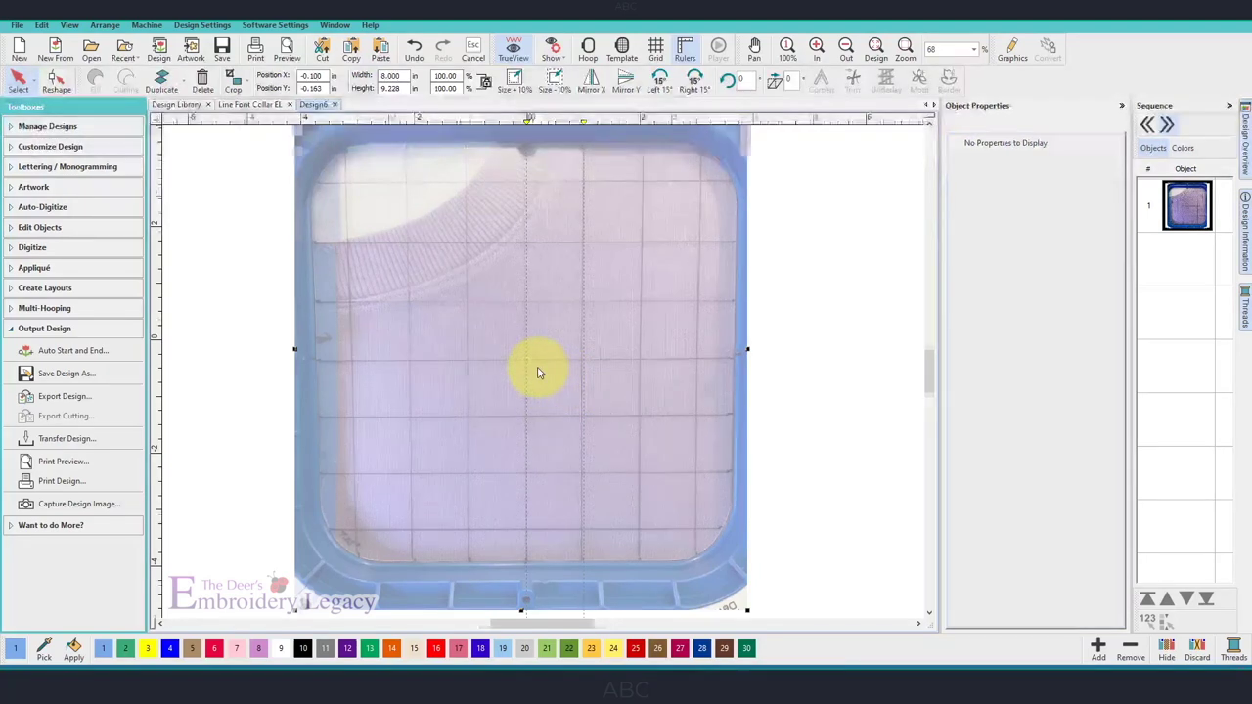
{"action": "scroll", "coordinate": [537, 373], "scroll_direction": "up", "scroll_amount": 2}
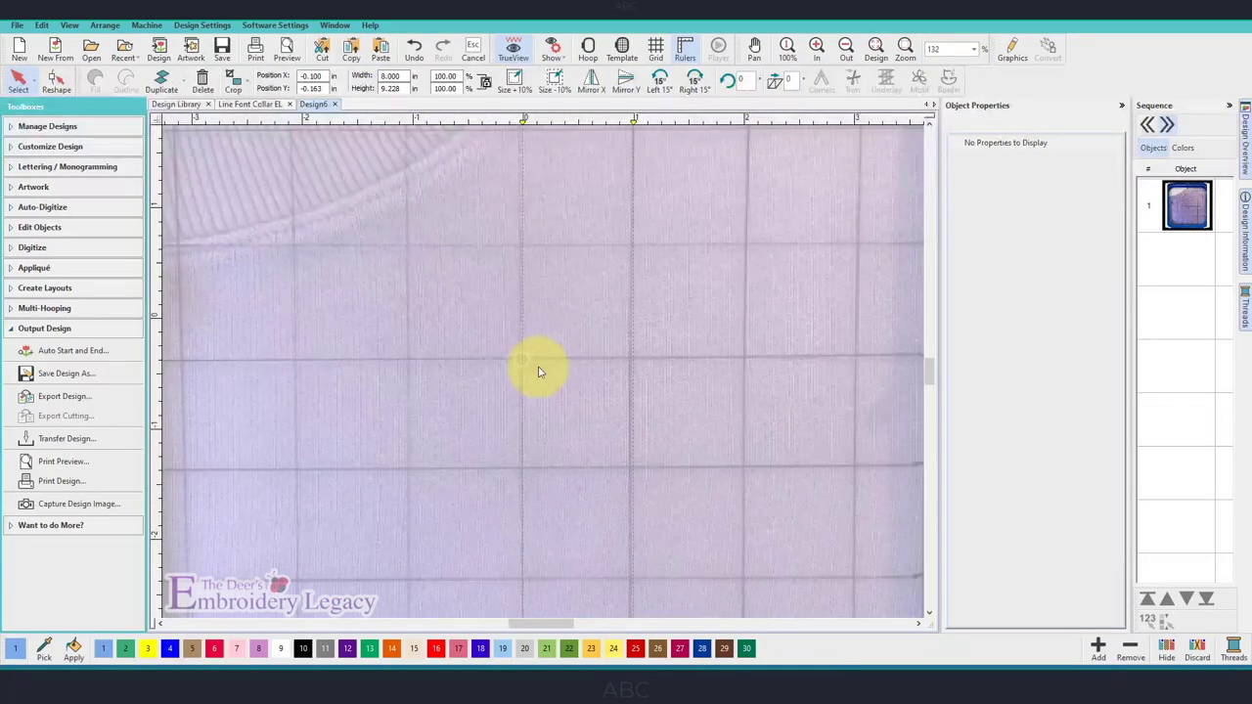
Zoom to fit, then lock the hoop photo from the Sequence panel so it stays fixed.
{"action": "left_click", "coordinate": [877, 49]}
{"action": "left_click", "coordinate": [1178, 214]}
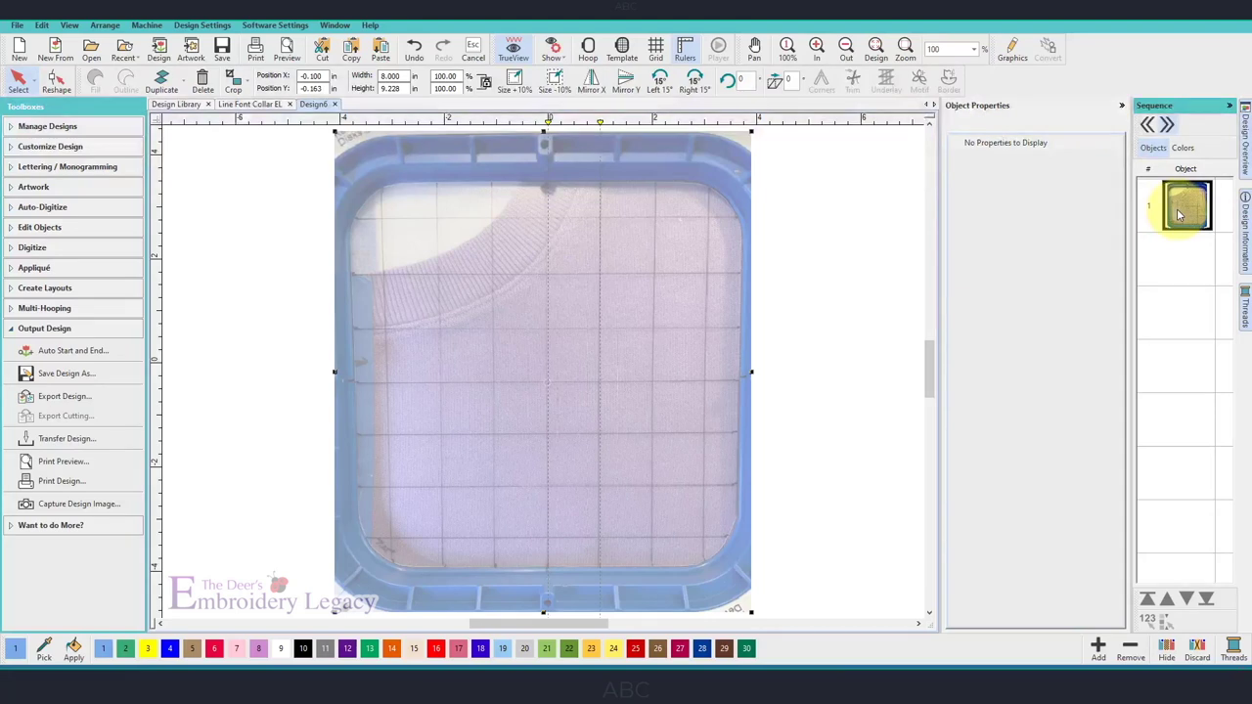
{"action": "left_click", "coordinate": [1179, 213]}
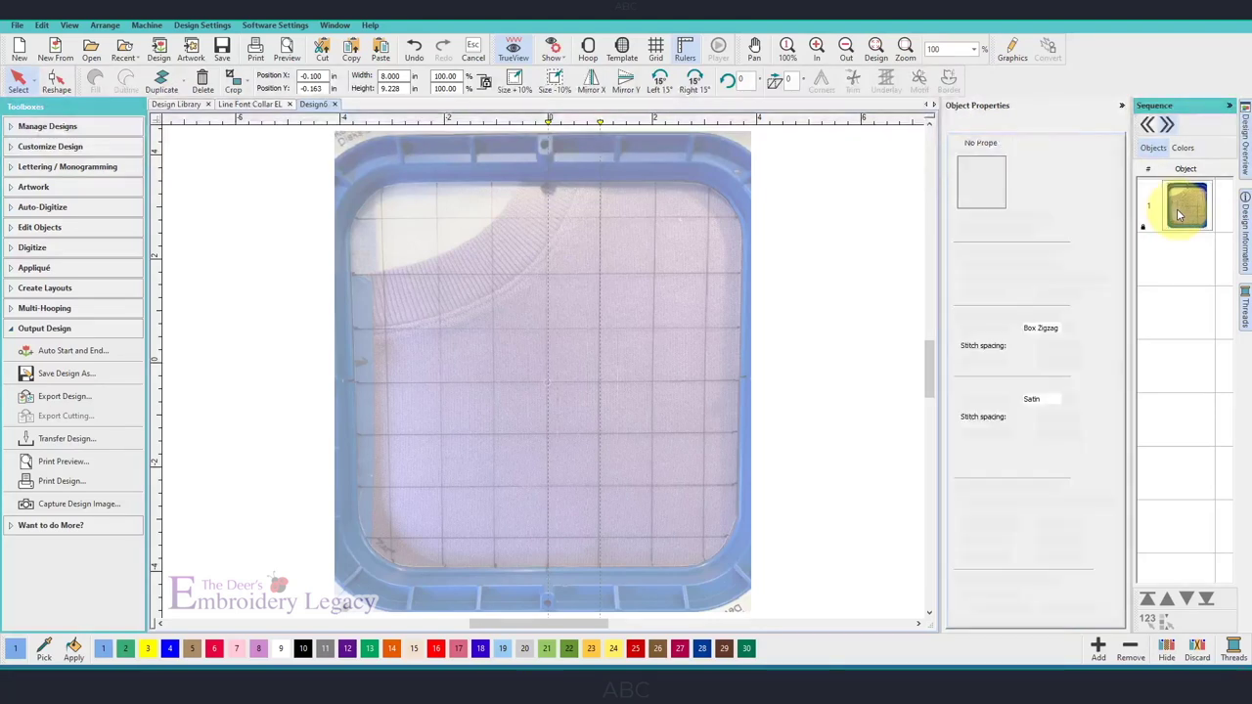
{"action": "left_click", "coordinate": [753, 279]}
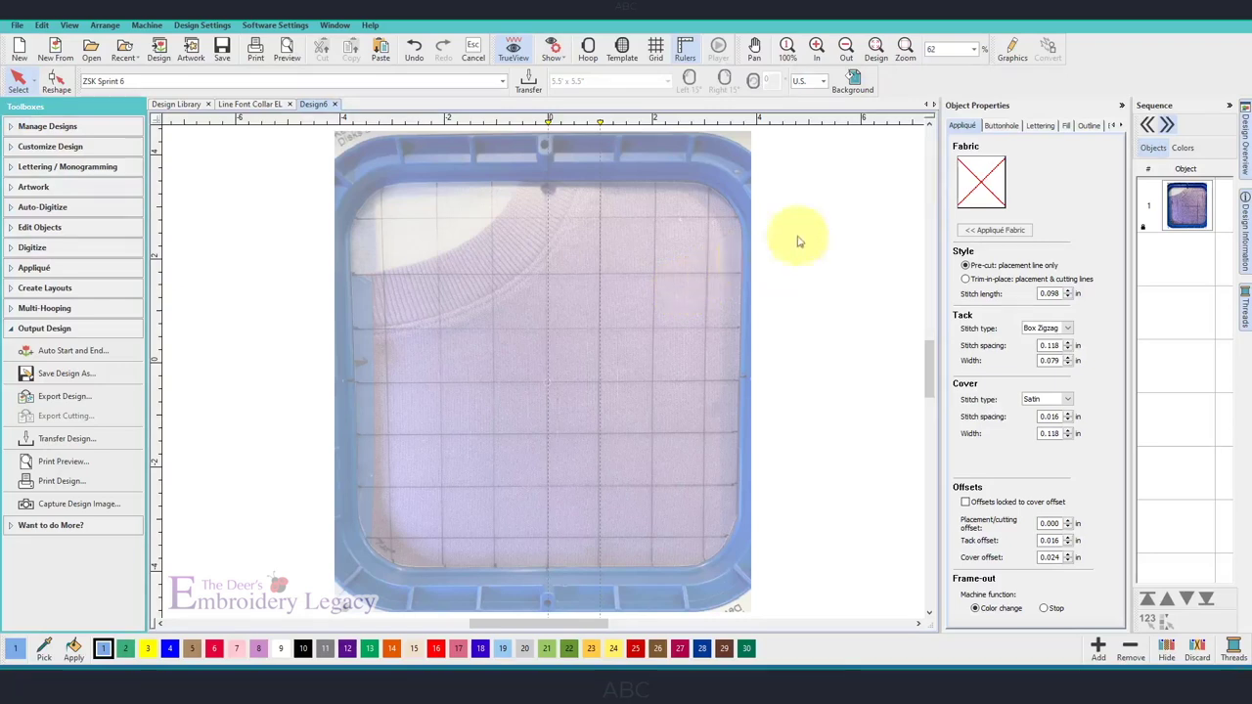
In Lettering settings, switch units back to millimetres and set the height to 17 mm.
{"action": "left_click", "coordinate": [1040, 127]}
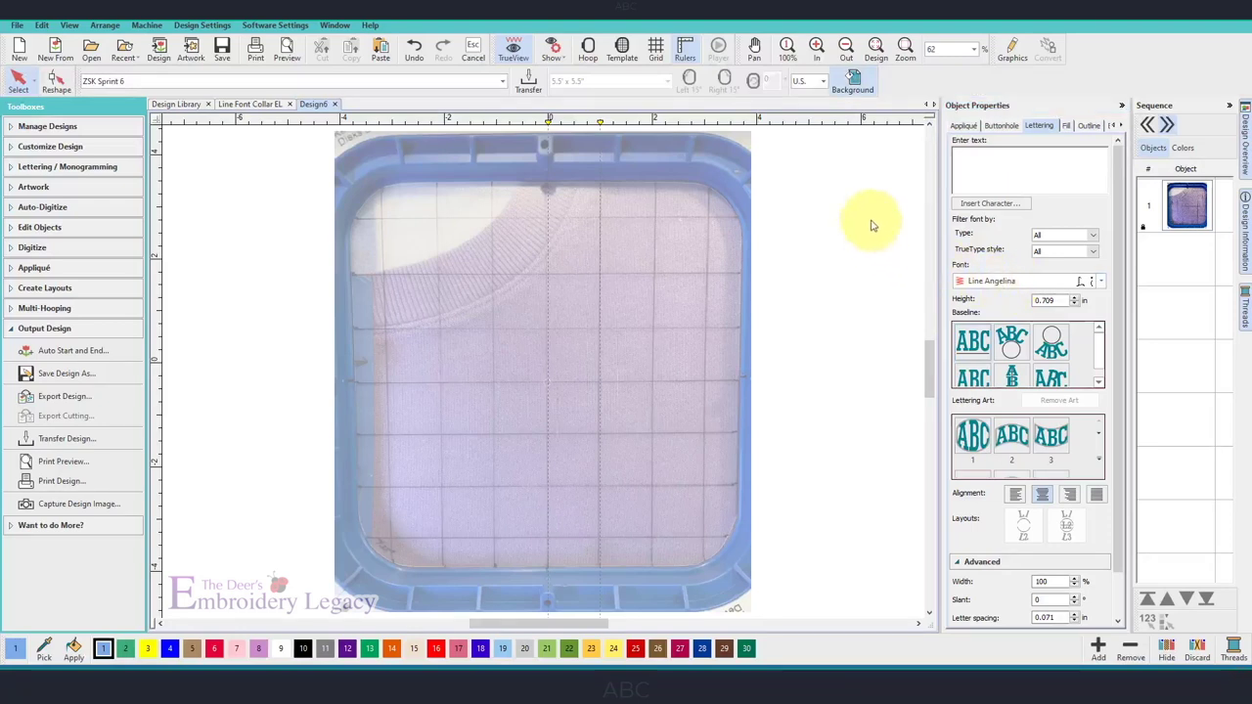
{"action": "left_click", "coordinate": [812, 81]}
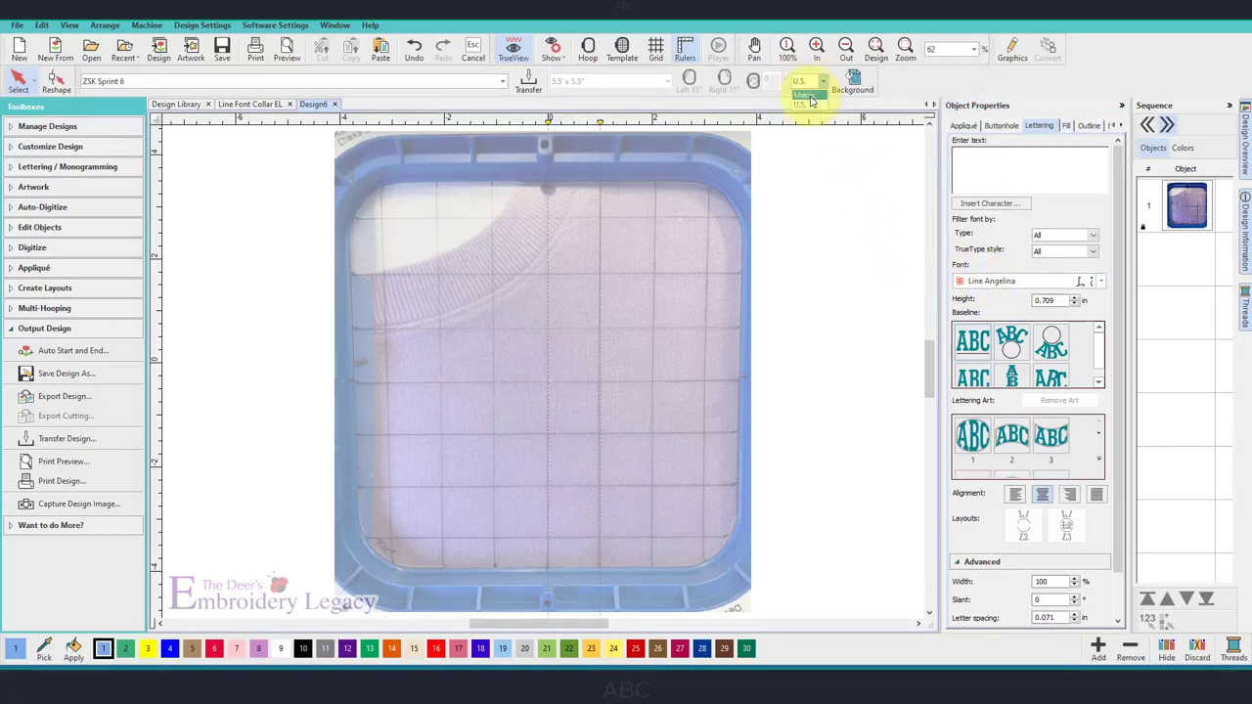
{"action": "left_click", "coordinate": [808, 97]}
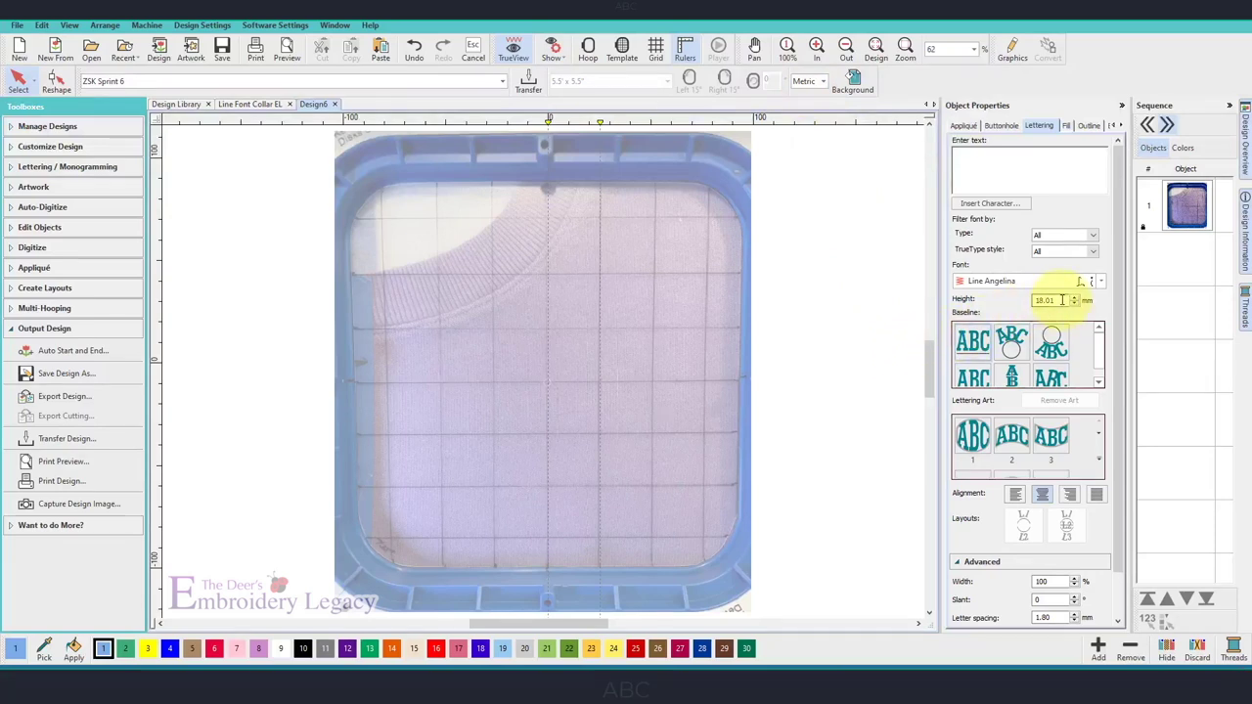
{"action": "double_click", "coordinate": [1062, 301]}
{"action": "type", "text": "17"}
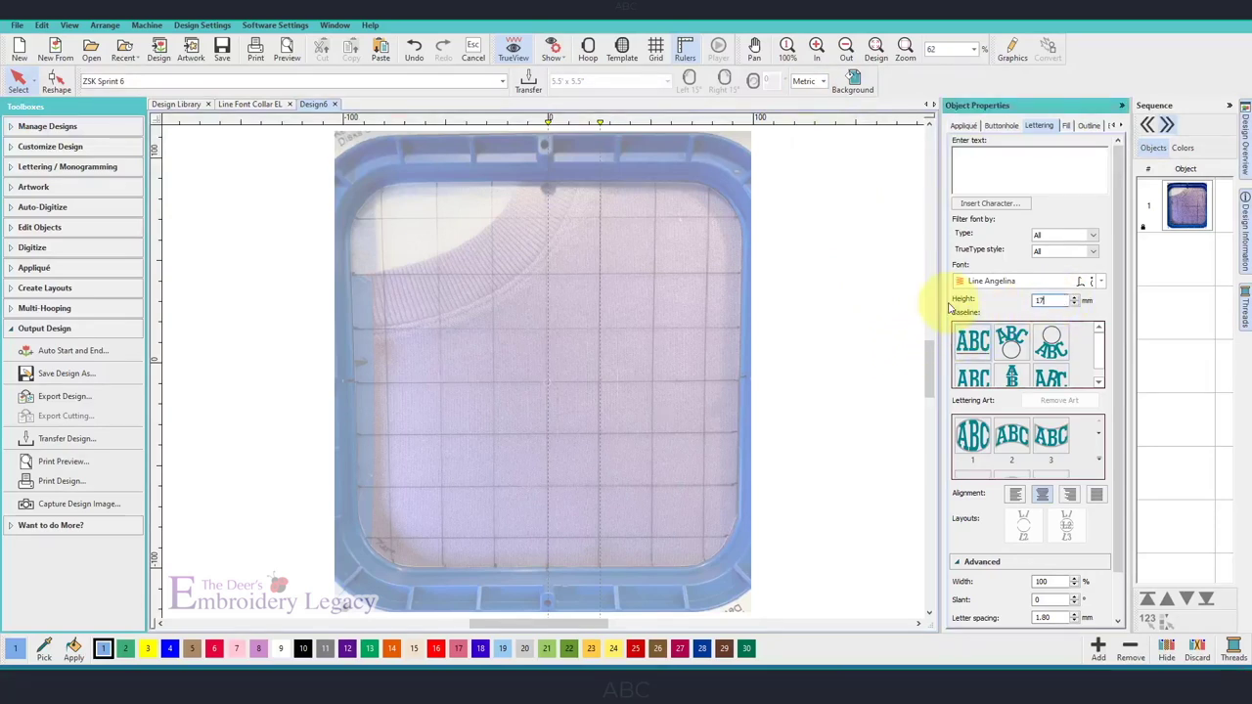
Enter 'Embroidery Legacy' to create the Line Angelina lettering across the hoop.
{"action": "left_click", "coordinate": [980, 172]}
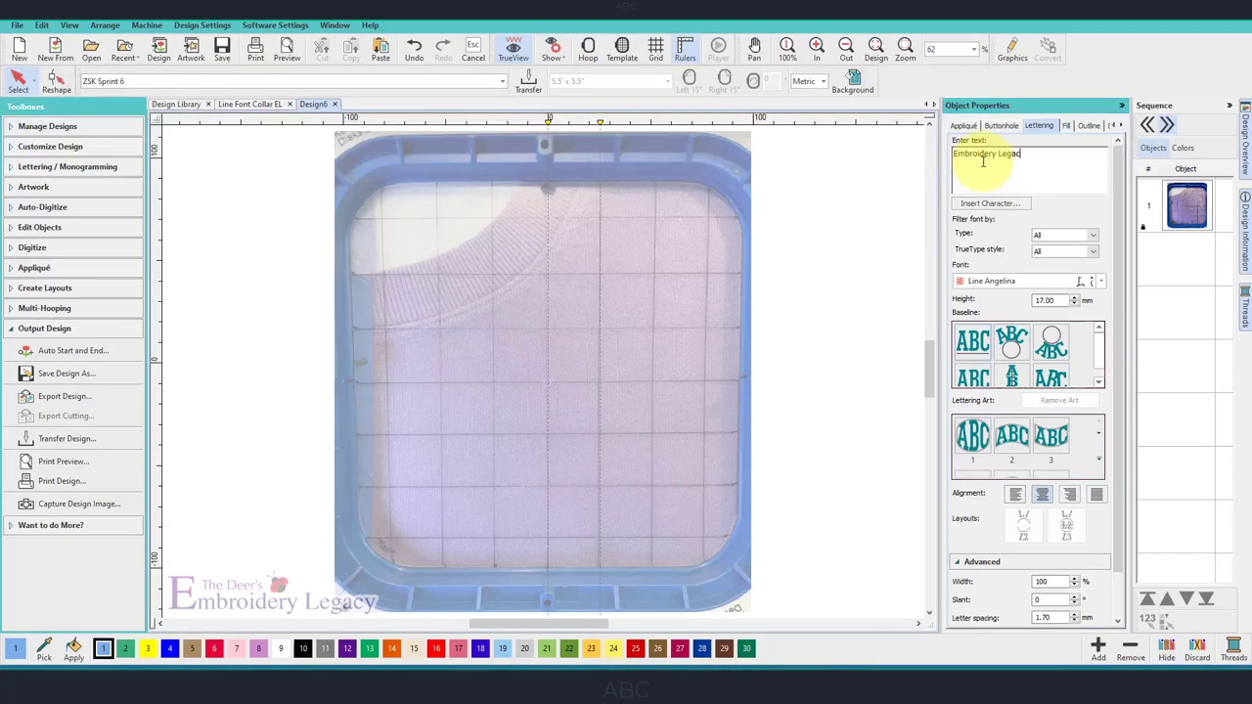
{"action": "type", "text": "y"}
{"action": "key", "text": "Return"}
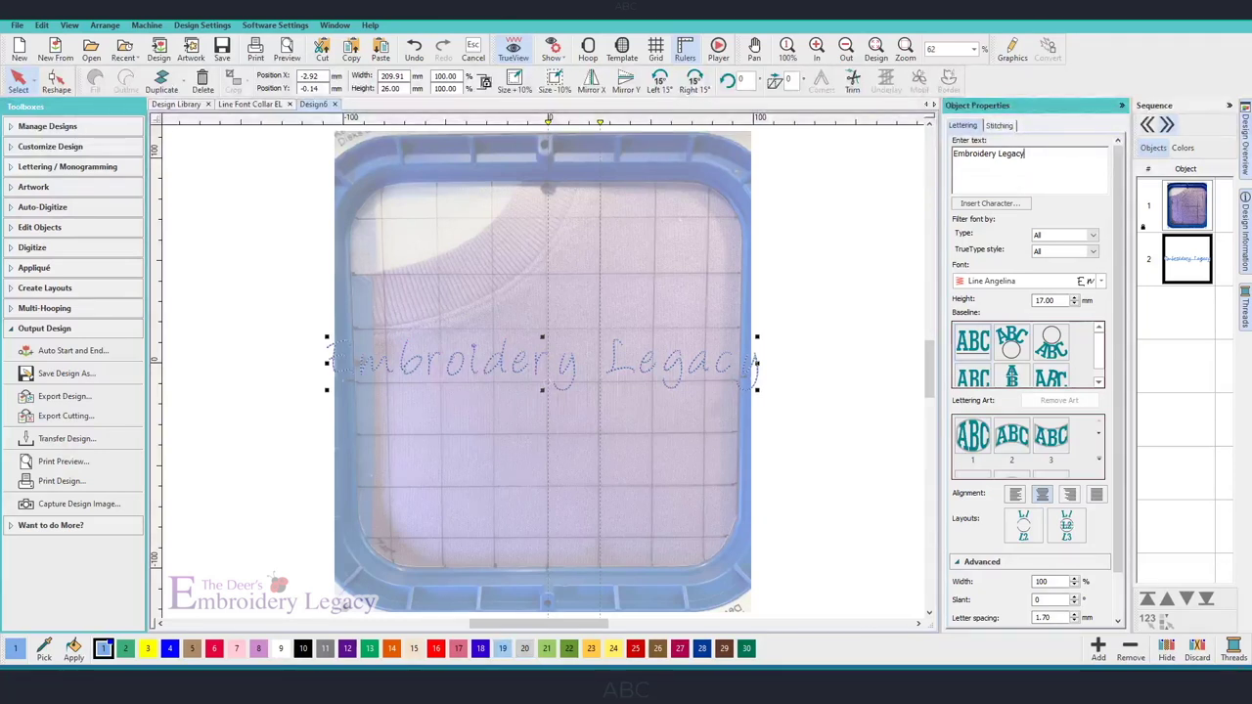
Set the lettering's letter spacing to 0 mm, narrowing it to 182.71 mm.
{"action": "double_click", "coordinate": [1044, 617]}
{"action": "type", "text": "0"}
{"action": "key", "text": "Return"}
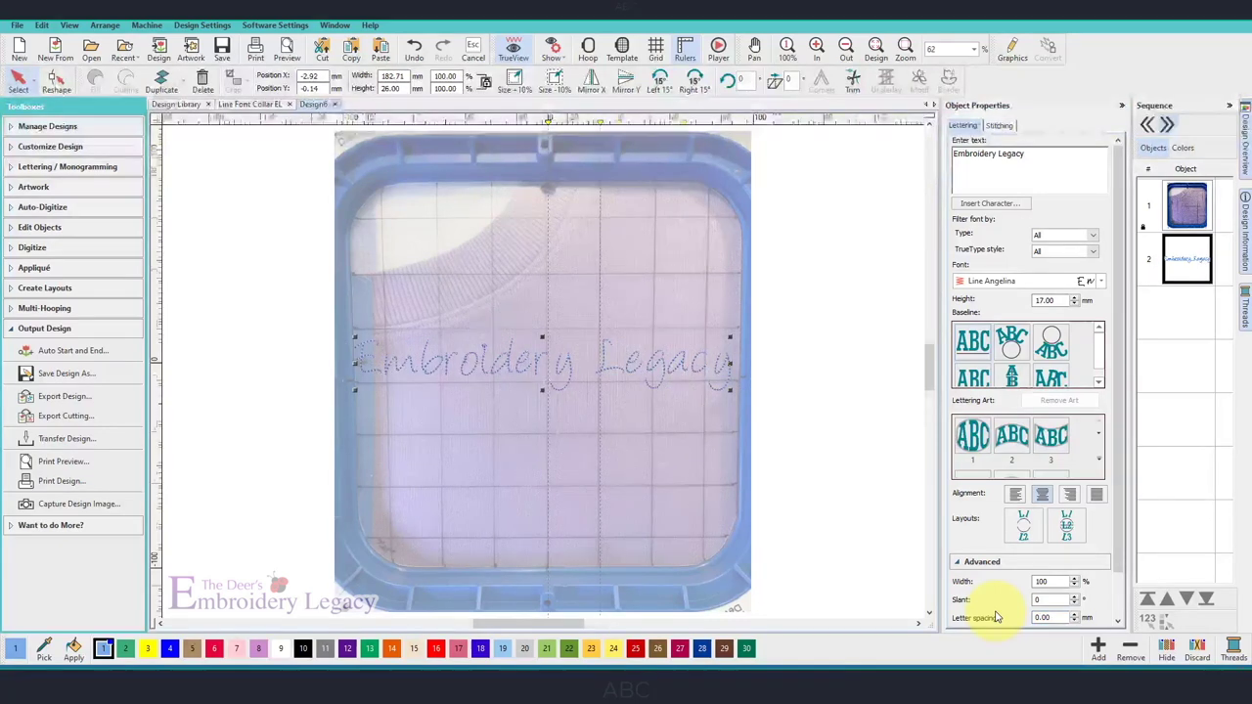
Zoom in on the lettering and recolour it with red thread 25.
{"action": "key", "text": "z"}
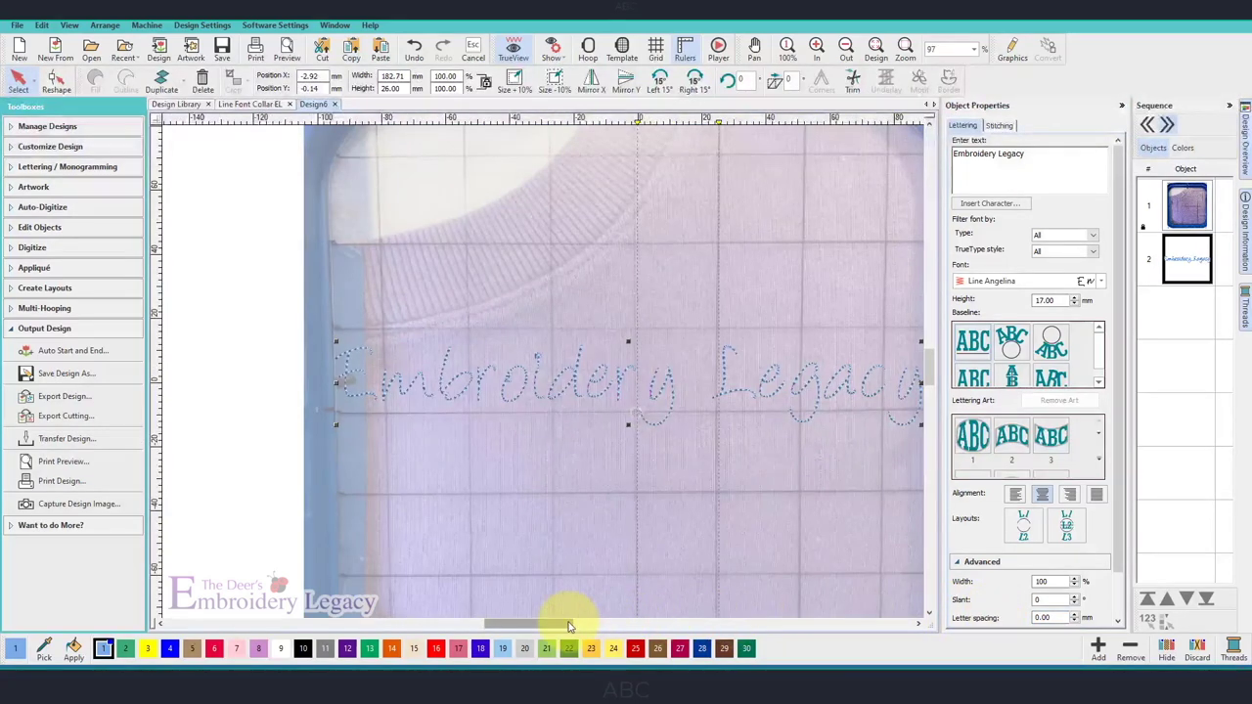
{"action": "left_click_drag", "start_coordinate": [558, 627], "coordinate": [565, 627]}
{"action": "left_click", "coordinate": [636, 650]}
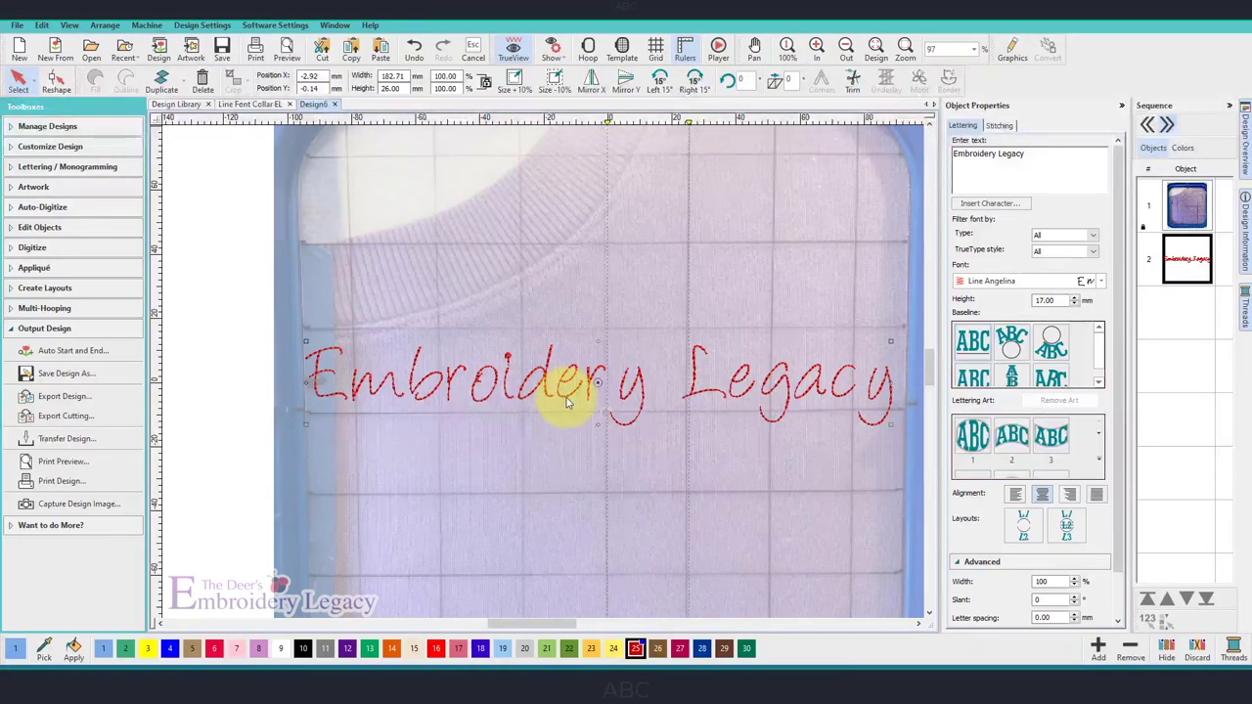
With Reshape, nudge the nodes of the b and the following letter left and down.
{"action": "key", "text": "h"}
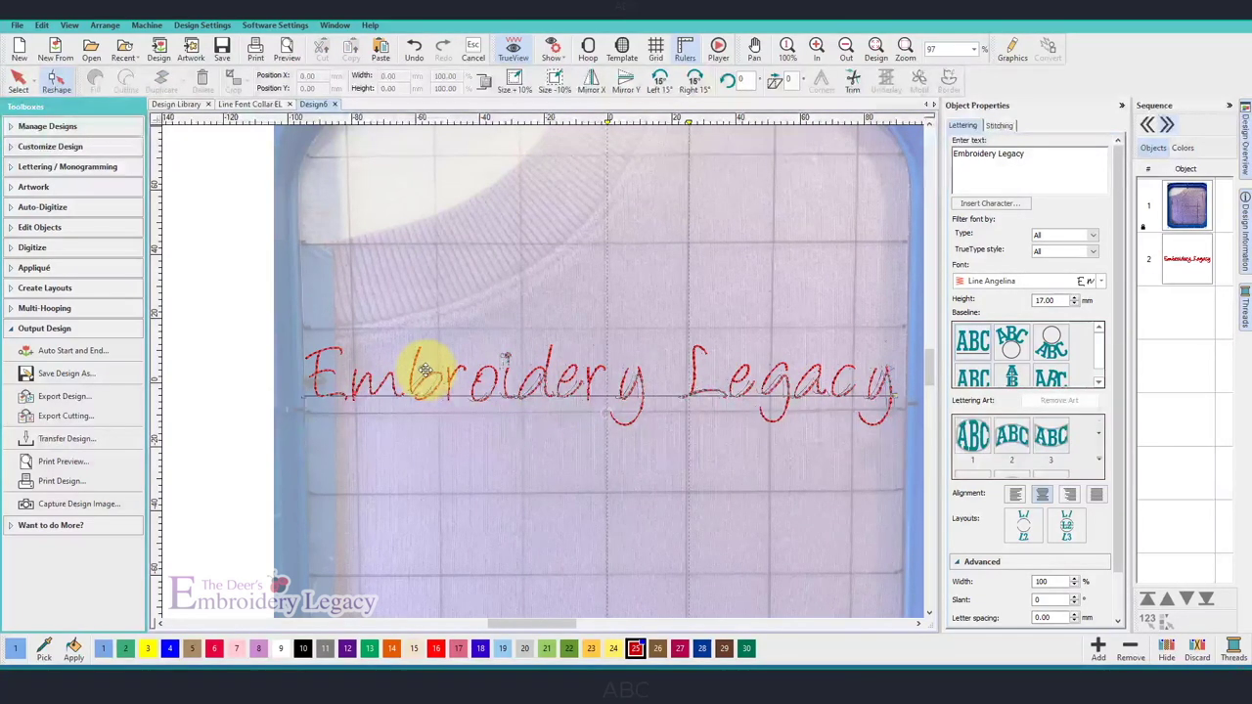
{"action": "left_click", "coordinate": [422, 370]}
{"action": "left_click_drag", "start_coordinate": [423, 370], "coordinate": [423, 374]}
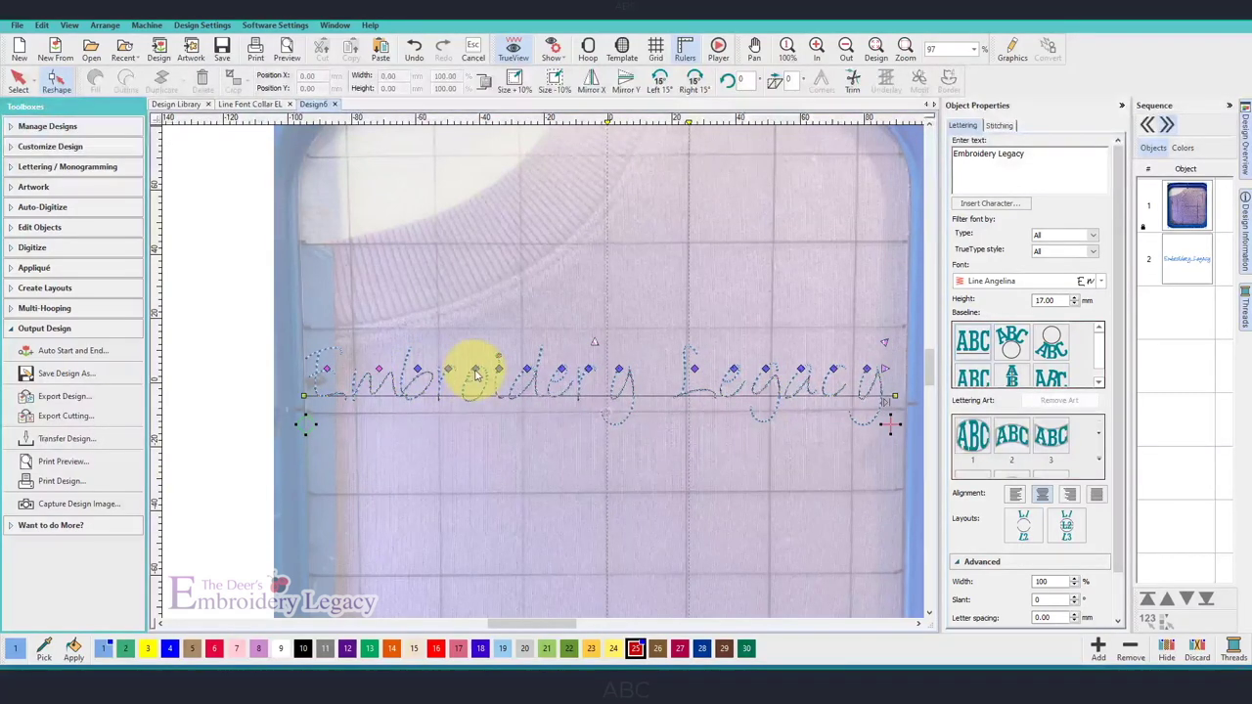
{"action": "left_click_drag", "start_coordinate": [475, 370], "coordinate": [470, 375]}
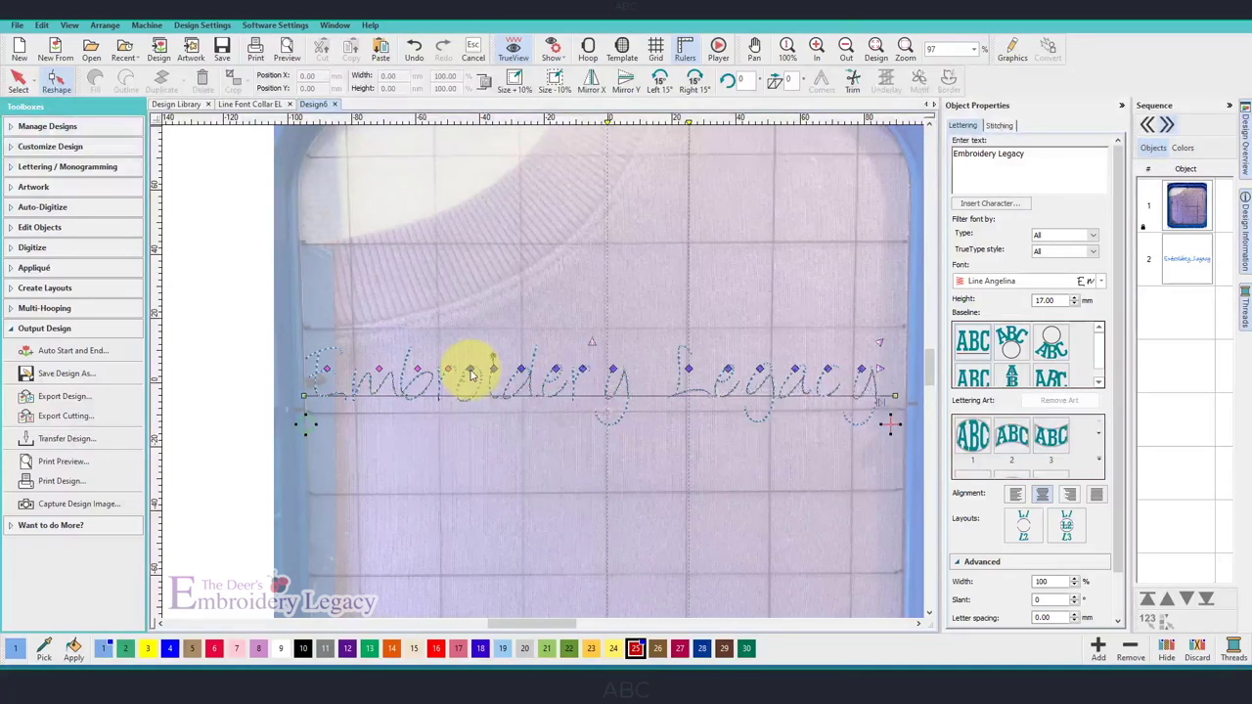
Drag the L of Legacy toward Embroidery and nudge the final cy slightly left.
{"action": "left_click", "coordinate": [607, 370]}
{"action": "left_click_drag", "start_coordinate": [608, 370], "coordinate": [594, 372]}
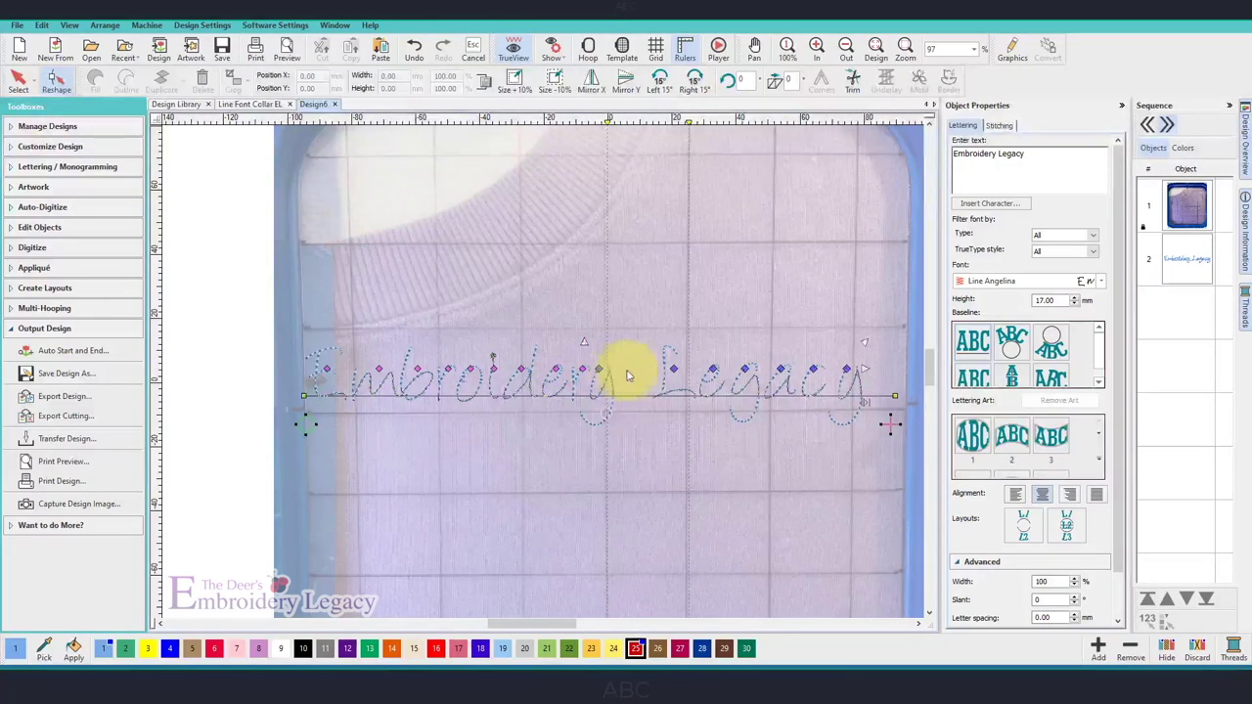
{"action": "left_click_drag", "start_coordinate": [673, 368], "coordinate": [715, 370]}
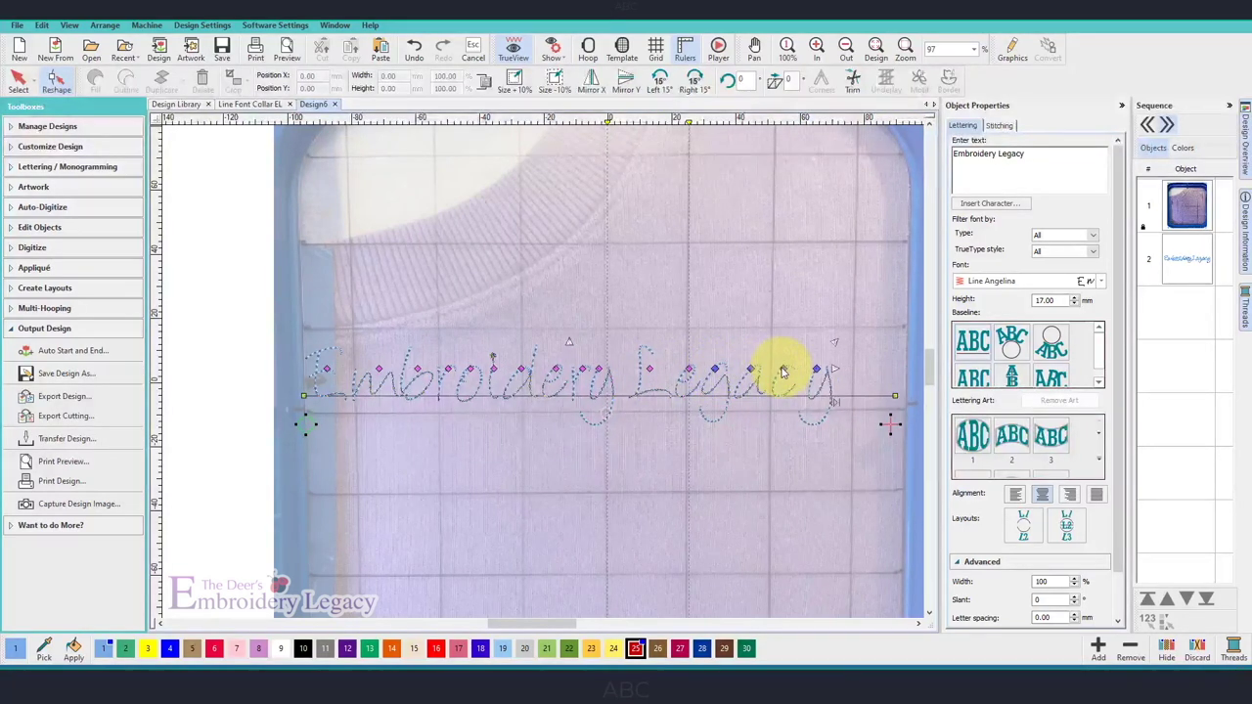
{"action": "mouse_move", "coordinate": [781, 368]}
{"action": "left_mouse_down"}
{"action": "mouse_move", "coordinate": [766, 365]}
{"action": "mouse_move", "coordinate": [797, 368]}
{"action": "left_mouse_up"}
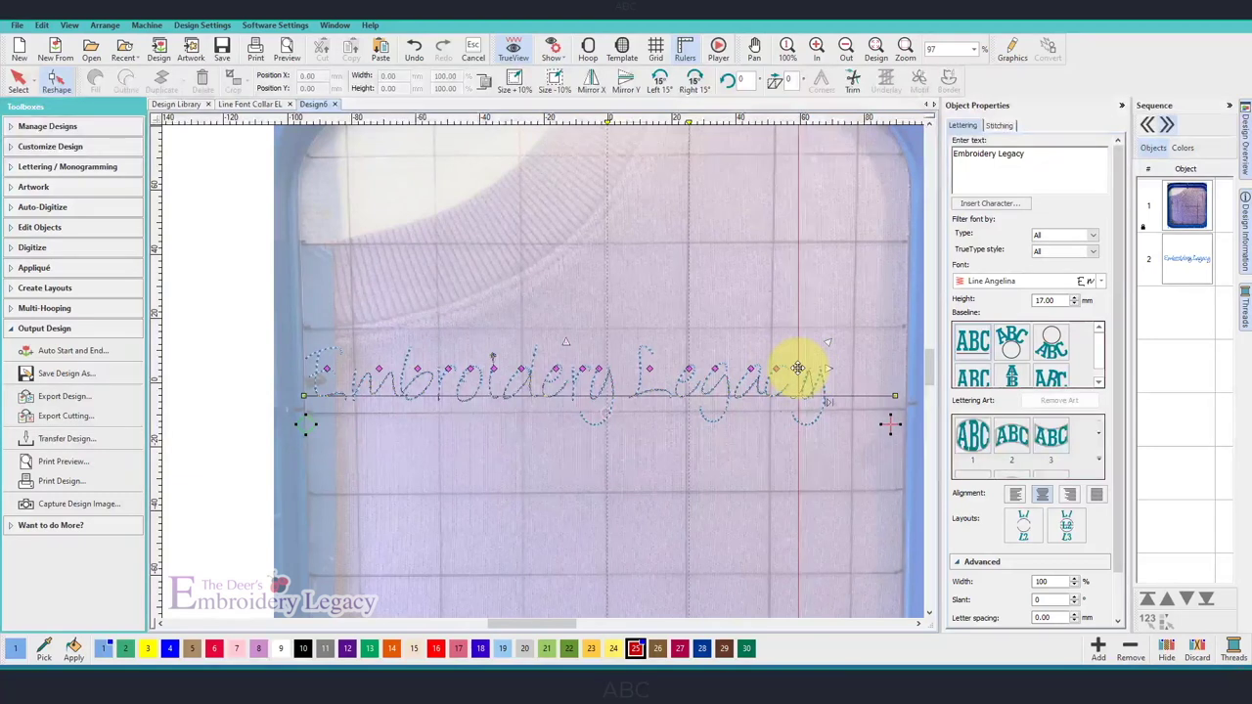
{"action": "scroll", "coordinate": [793, 361], "scroll_direction": "down", "scroll_amount": 2}
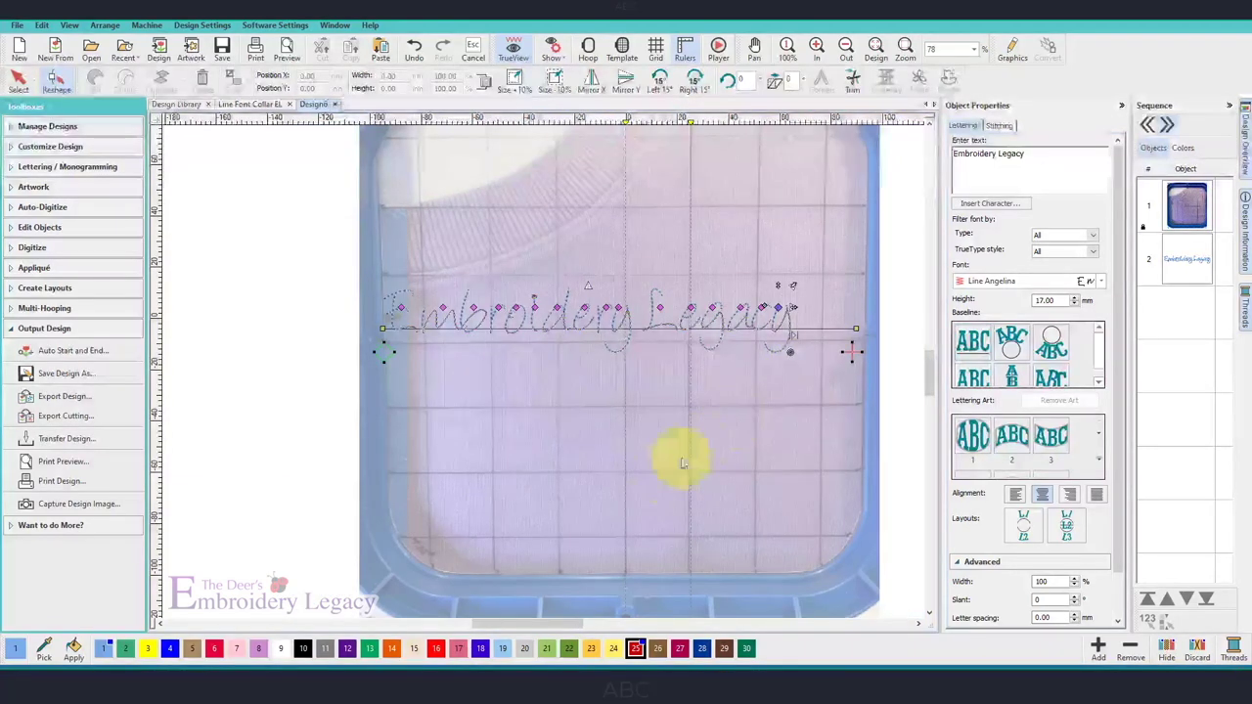
Recolour the lettering with red thread 16 and apply a new Baseline style in Object Properties.
{"action": "left_click", "coordinate": [437, 649]}
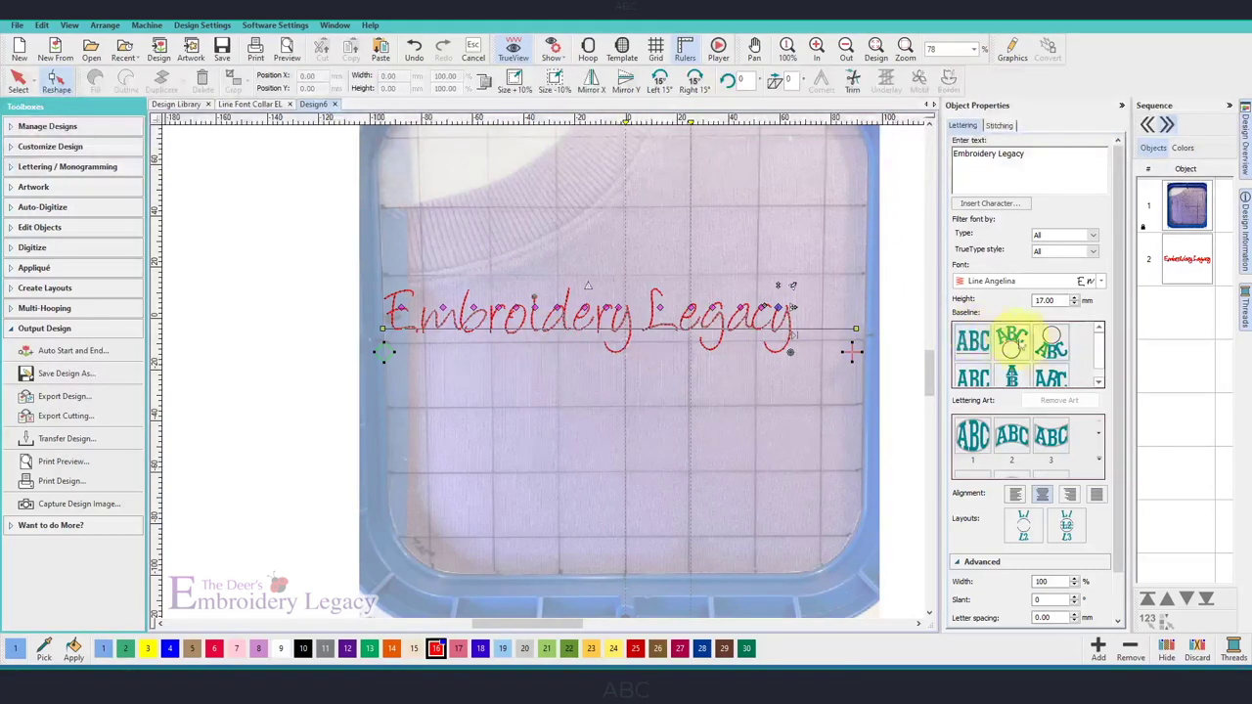
{"action": "scroll", "coordinate": [1094, 354], "scroll_direction": "down", "scroll_amount": 1}
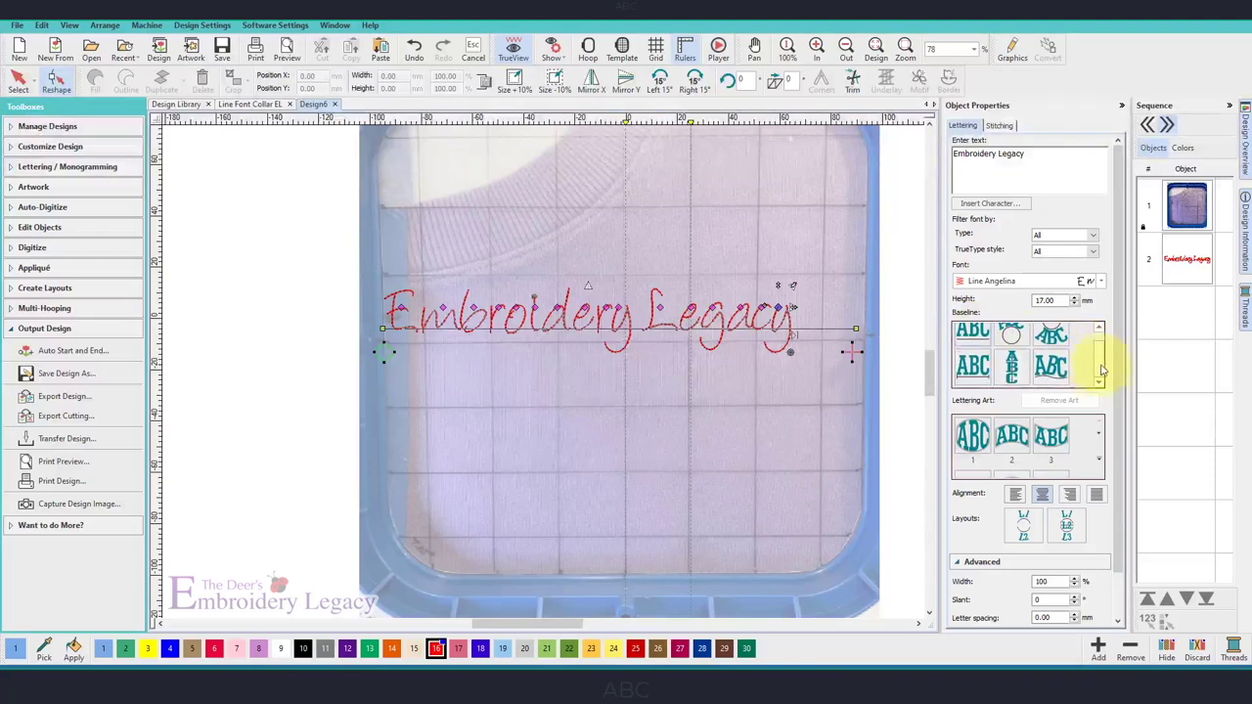
{"action": "left_click", "coordinate": [1047, 379]}
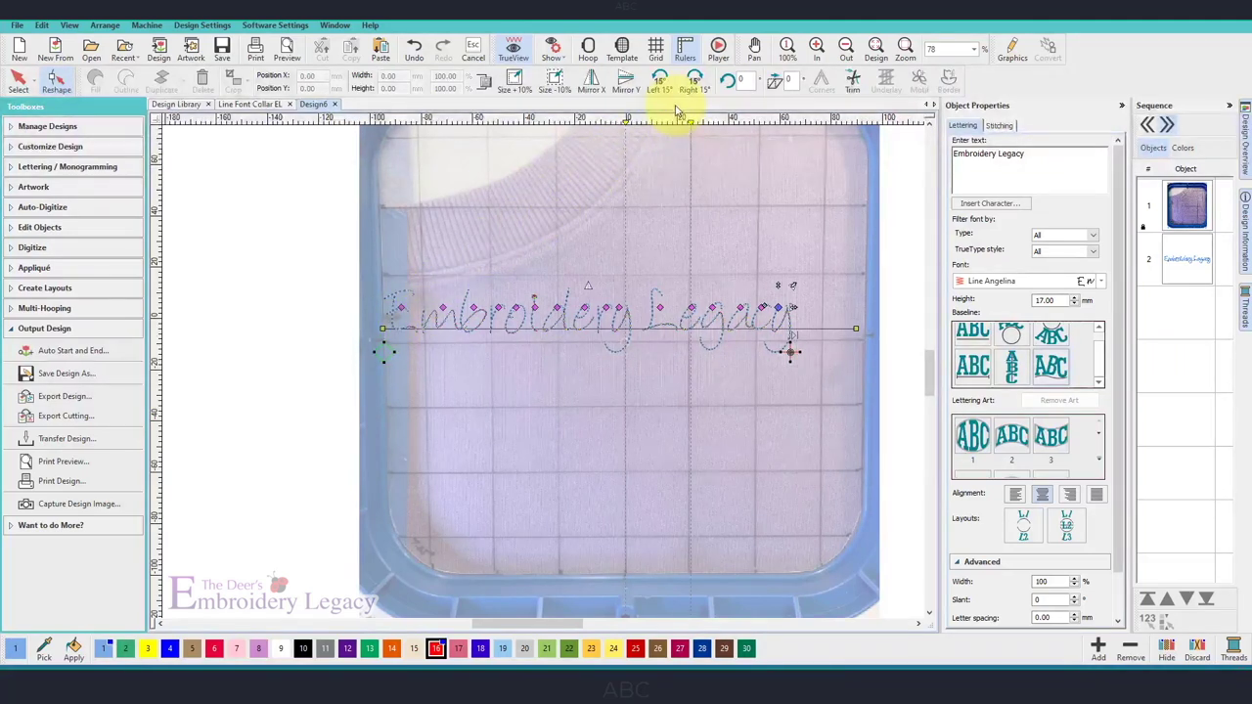
Add curve nodes near the middle and right end of the lettering baseline.
{"action": "scroll", "coordinate": [929, 364], "scroll_direction": "up", "scroll_amount": 2}
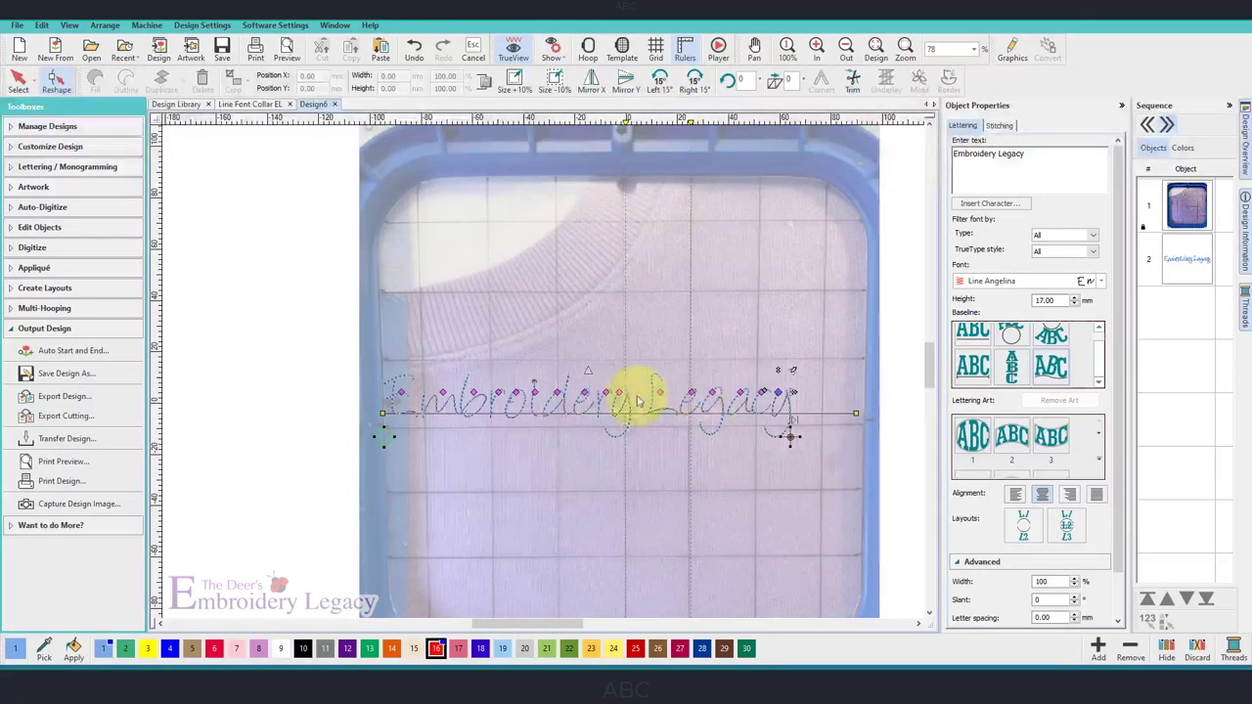
{"action": "left_click", "coordinate": [462, 417]}
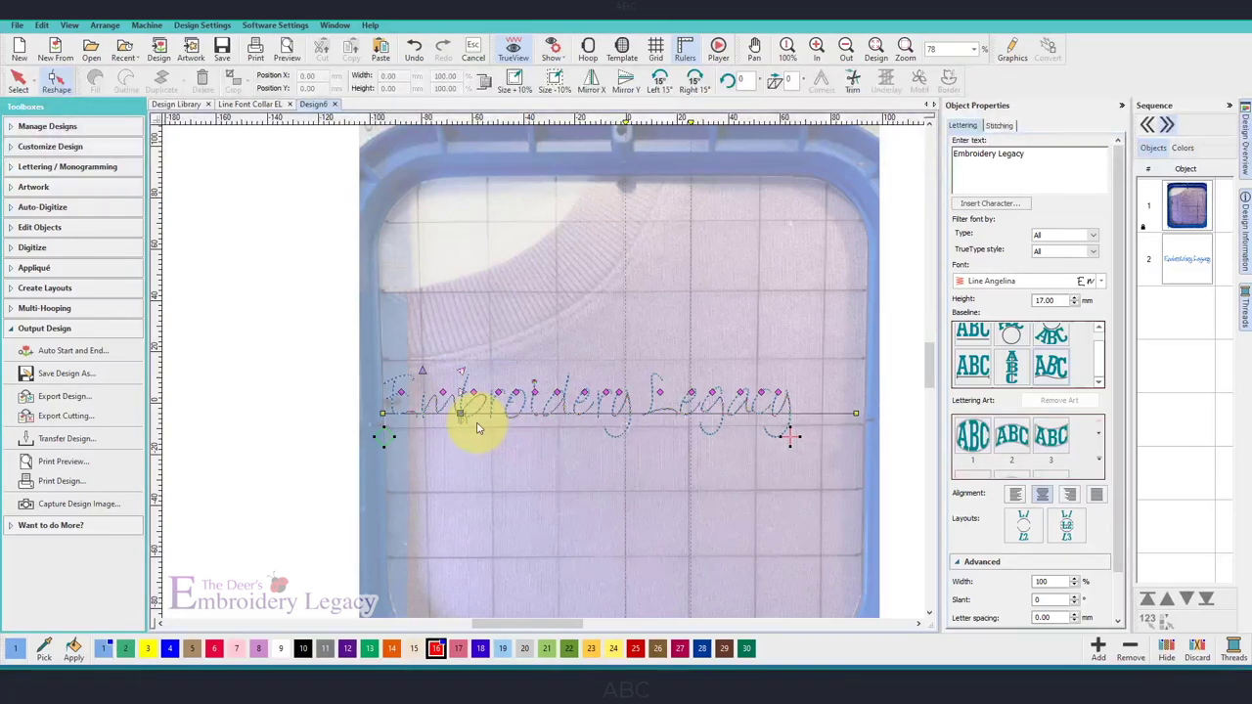
{"action": "left_click", "coordinate": [478, 425]}
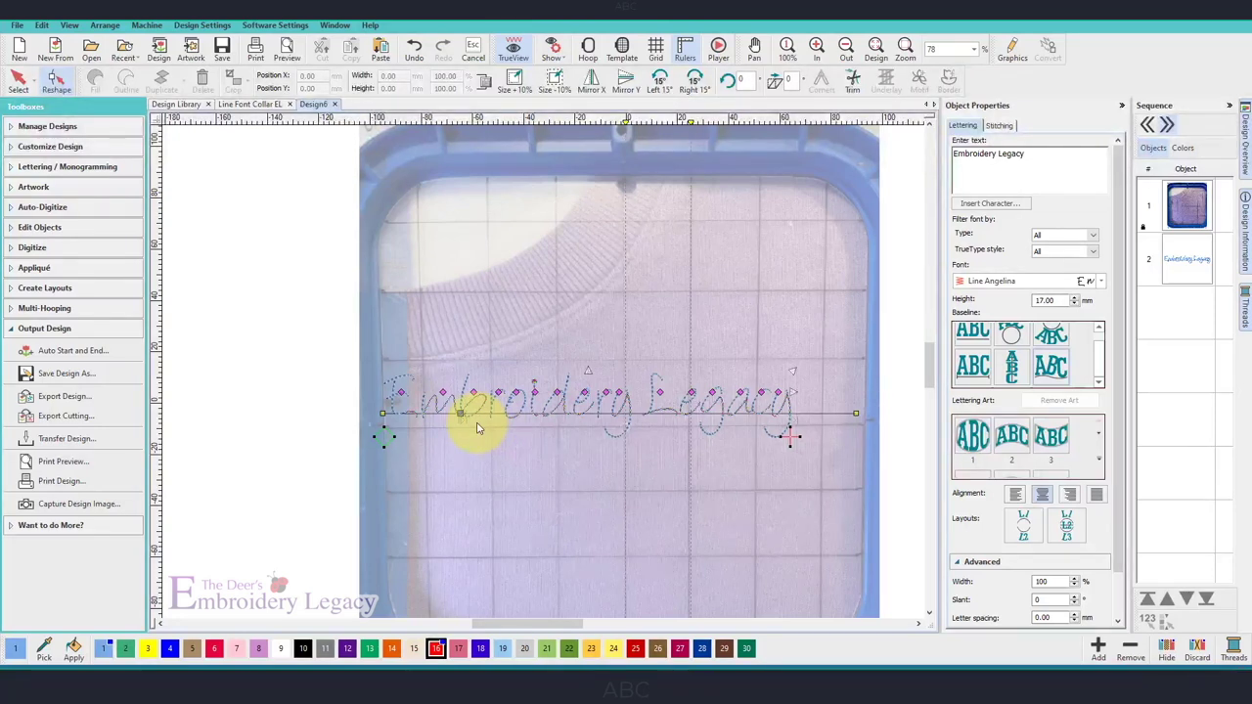
{"action": "left_click", "coordinate": [571, 414]}
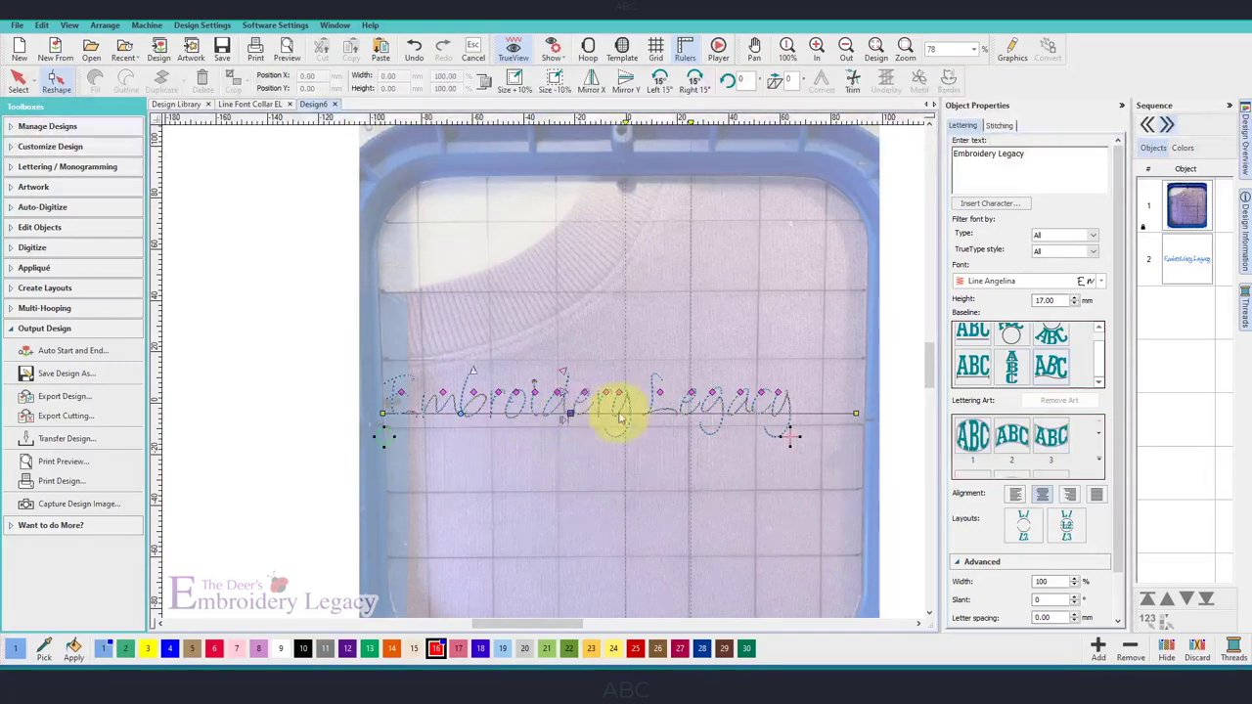
{"action": "left_click", "coordinate": [728, 417]}
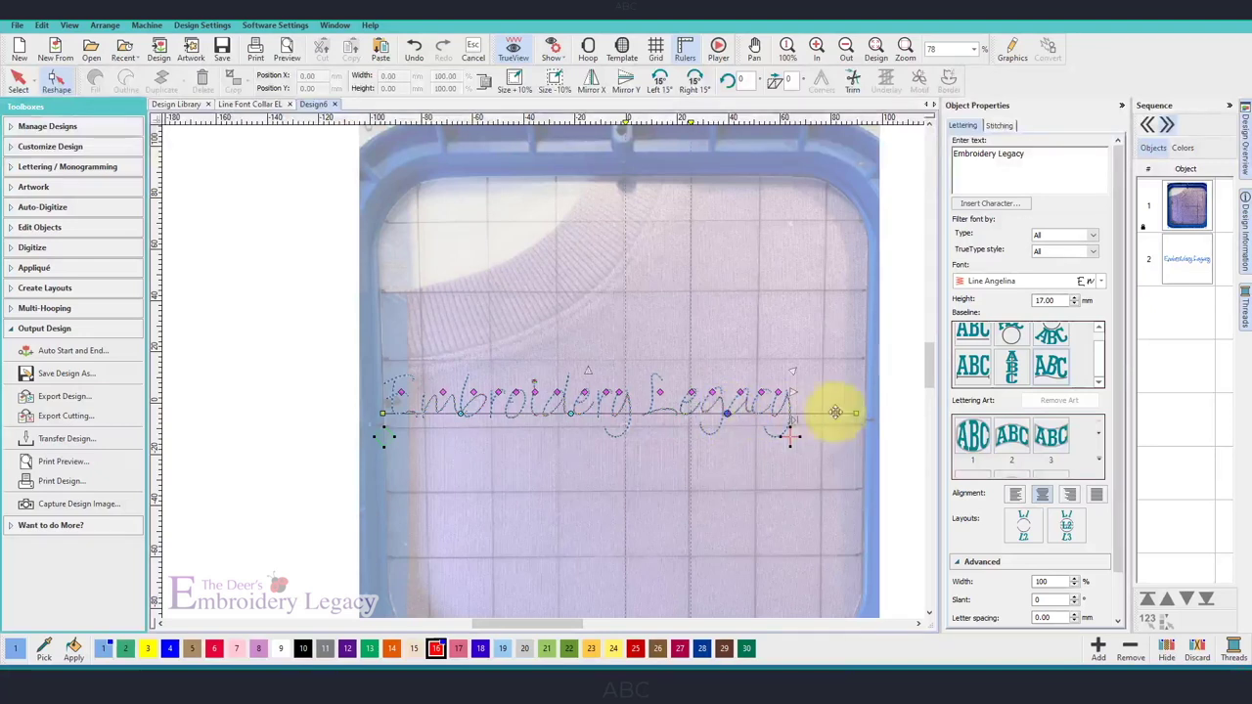
Raise the baseline's right end and adjust the start and middle so Legacy sweeps upward.
{"action": "left_click_drag", "start_coordinate": [856, 414], "coordinate": [746, 223]}
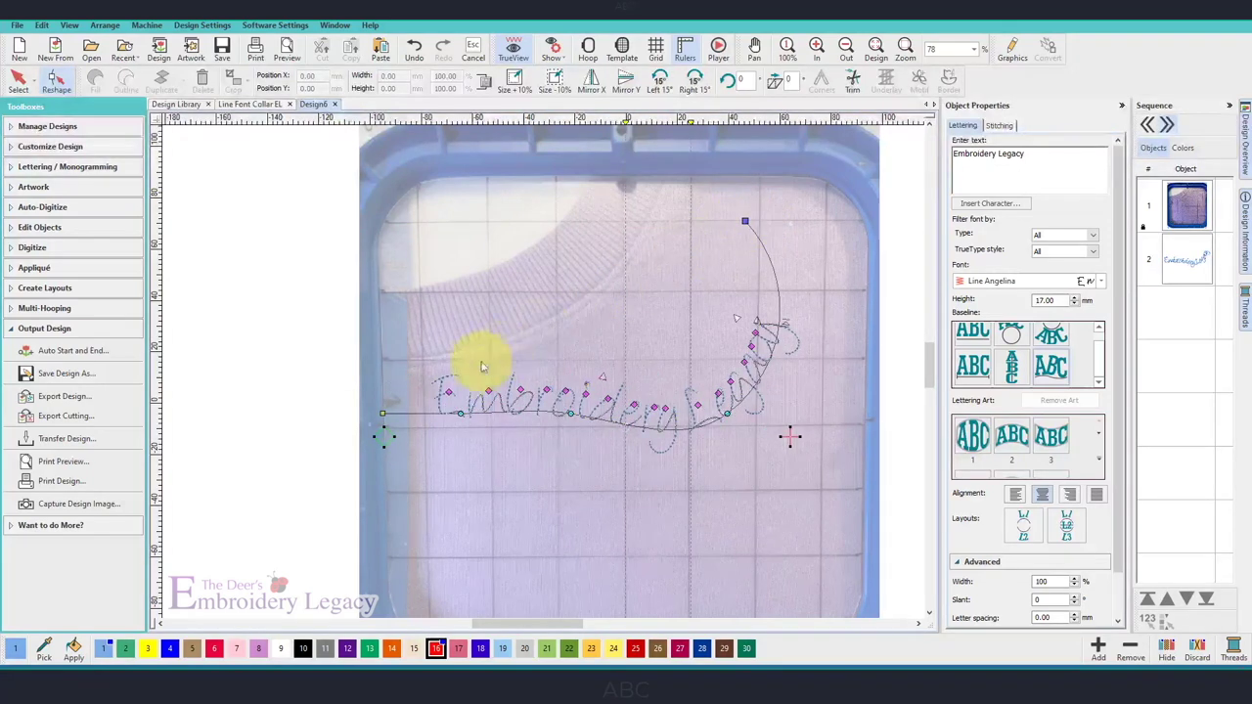
{"action": "left_click_drag", "start_coordinate": [387, 418], "coordinate": [457, 428]}
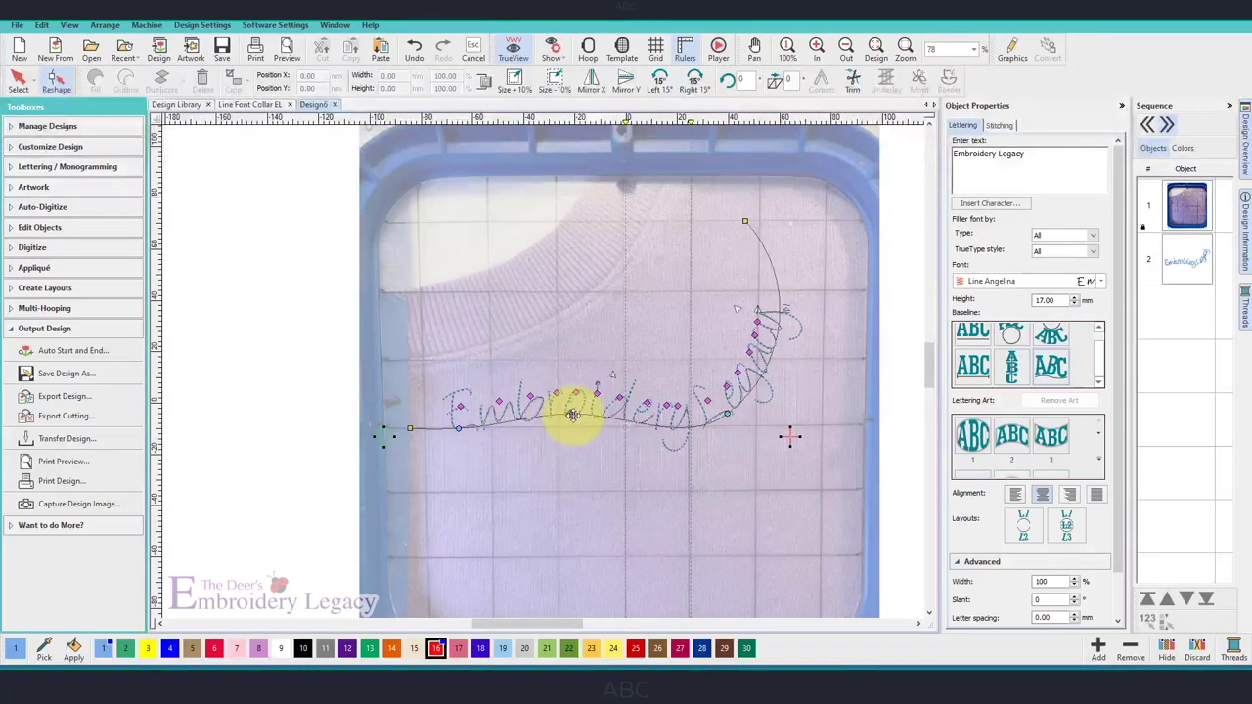
{"action": "mouse_move", "coordinate": [568, 416]}
{"action": "left_mouse_down"}
{"action": "mouse_move", "coordinate": [567, 428]}
{"action": "mouse_move", "coordinate": [572, 419]}
{"action": "left_mouse_up"}
{"action": "left_click_drag", "start_coordinate": [726, 413], "coordinate": [644, 339]}
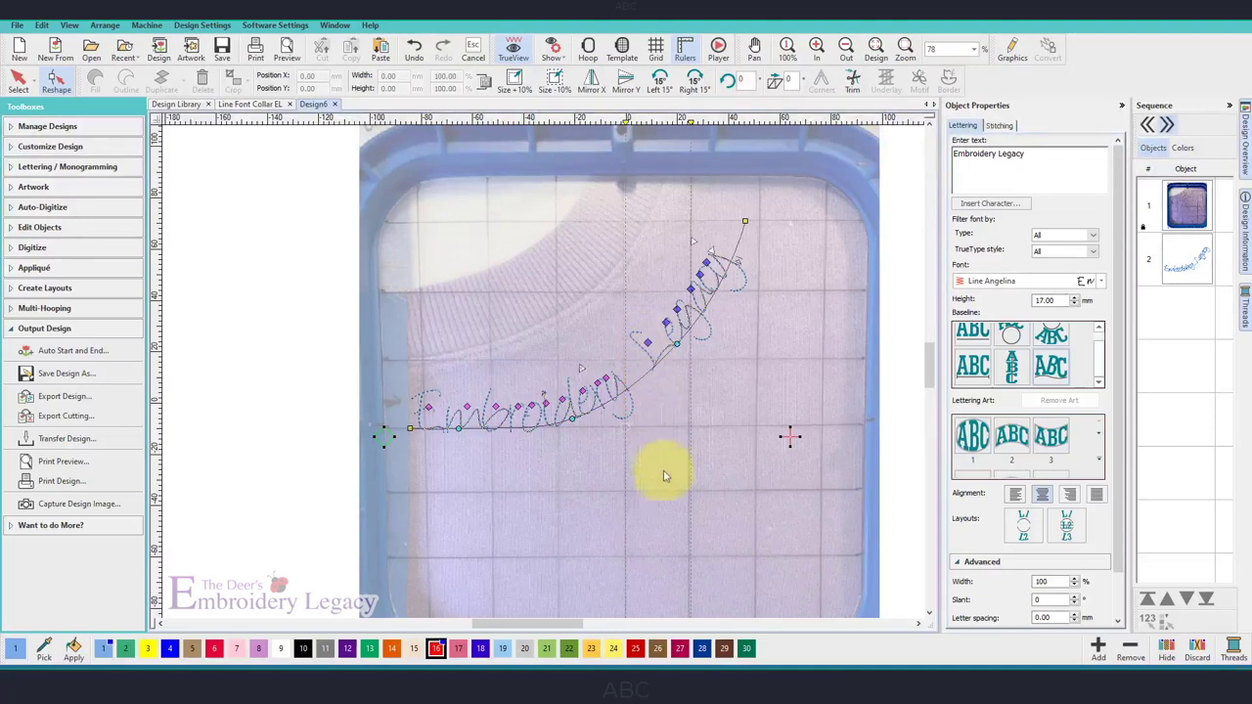
{"action": "left_click", "coordinate": [666, 499]}
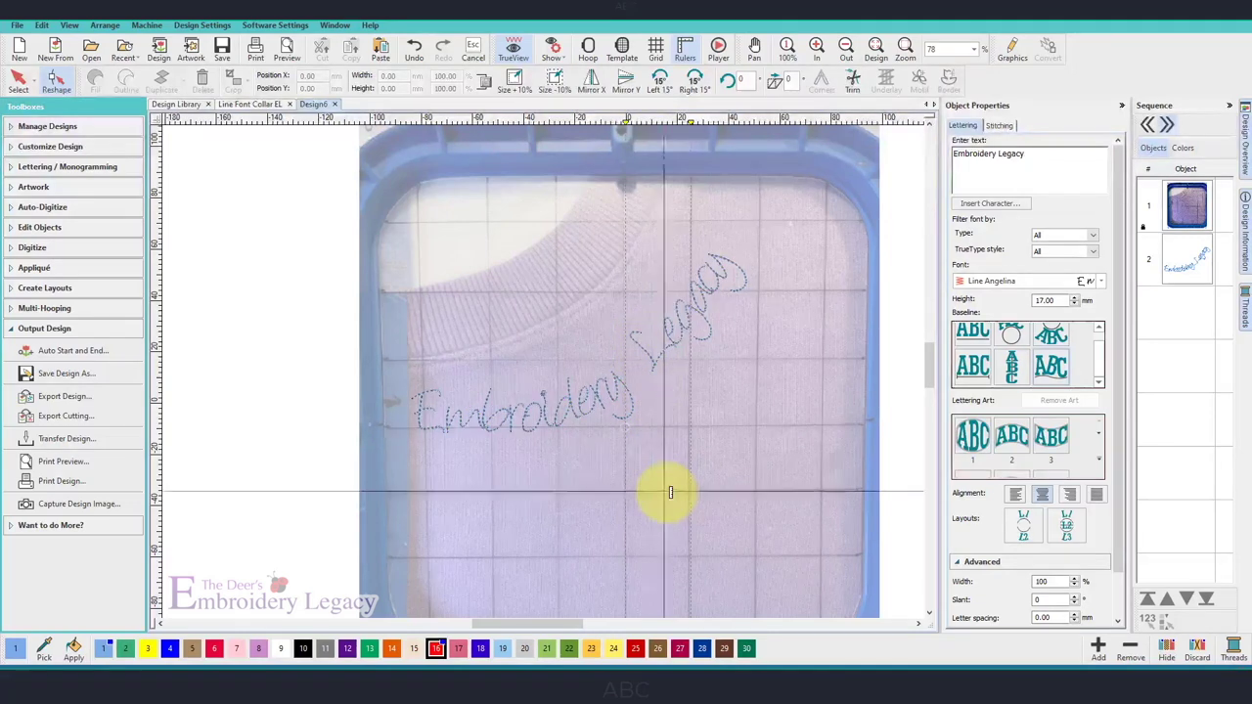
{"action": "left_click", "coordinate": [478, 348]}
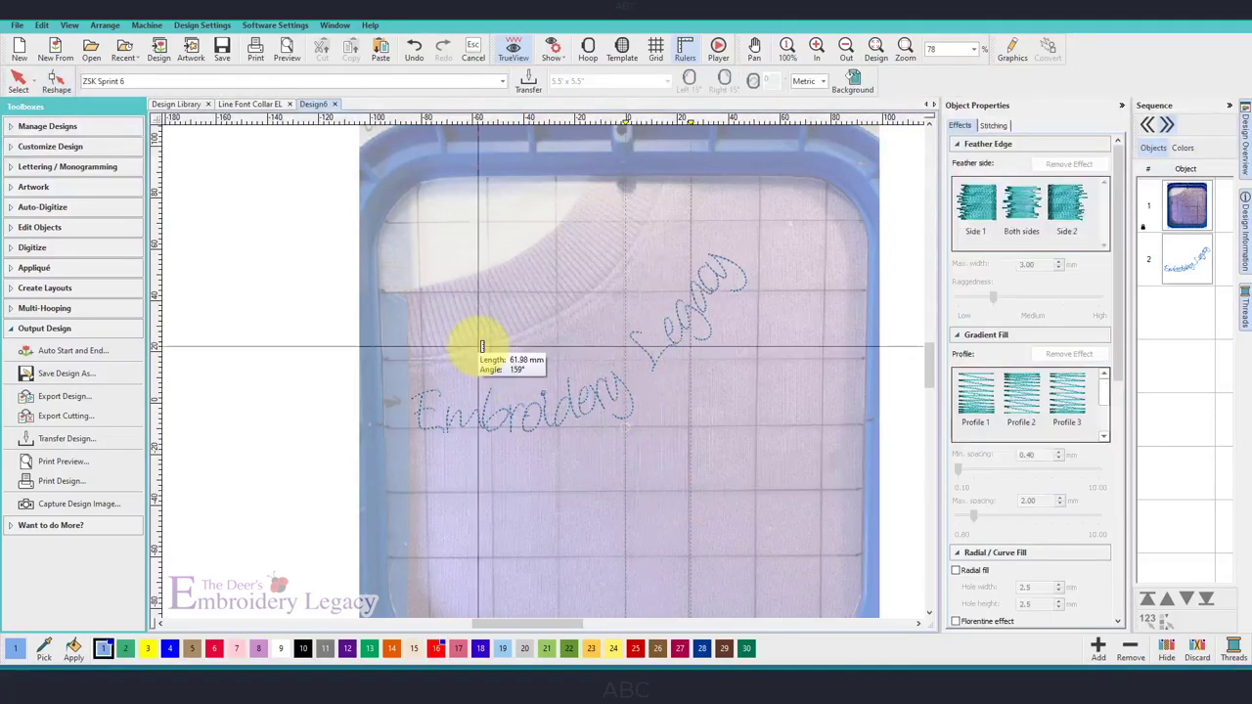
{"action": "left_click", "coordinate": [494, 426]}
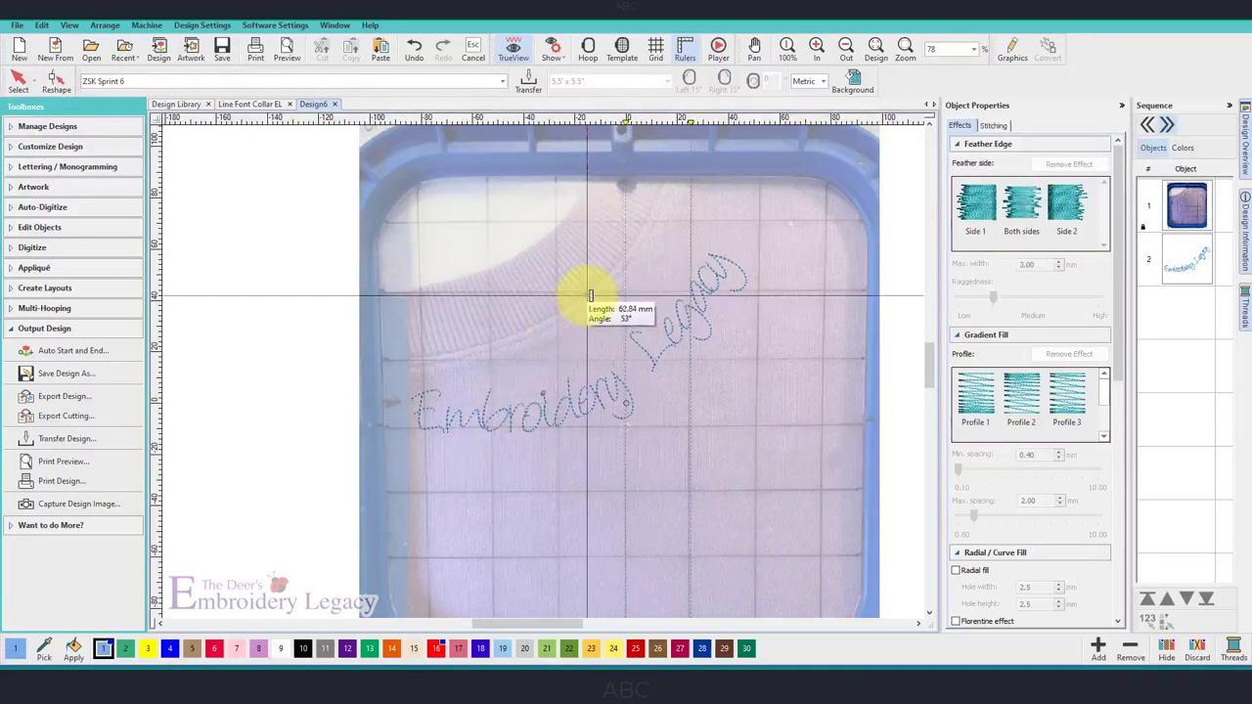
{"action": "left_click", "coordinate": [656, 353]}
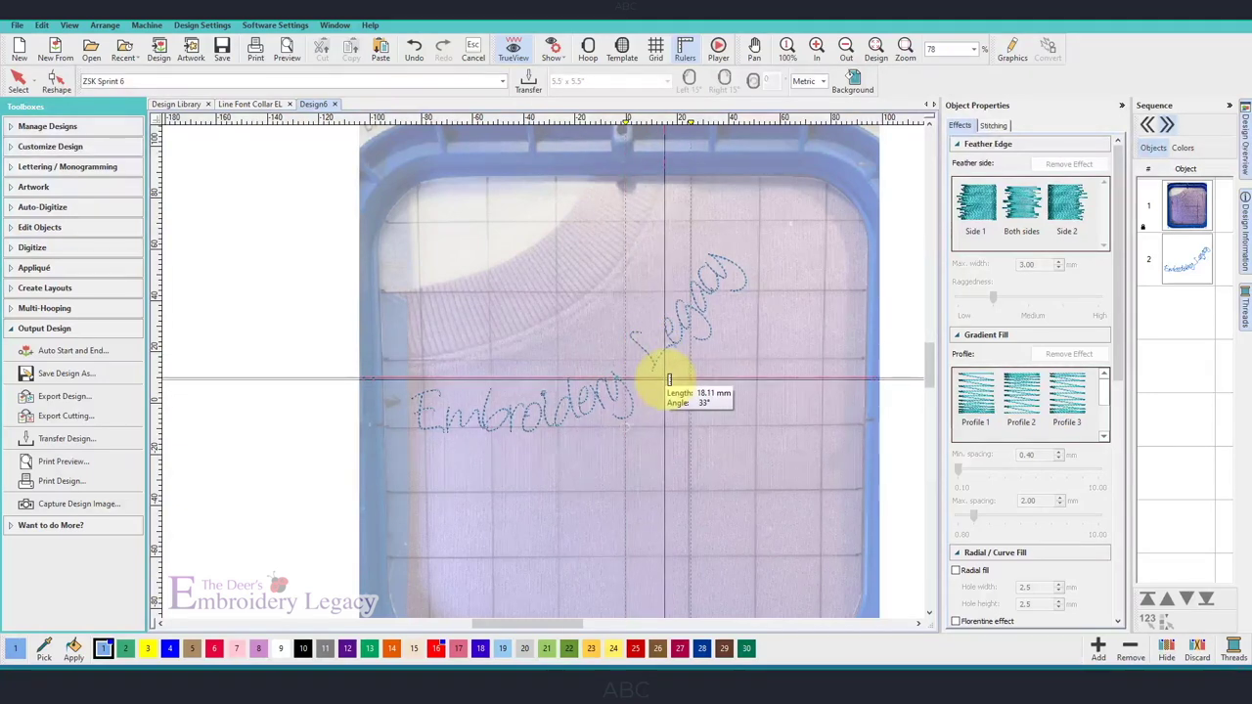
{"action": "left_click", "coordinate": [665, 359]}
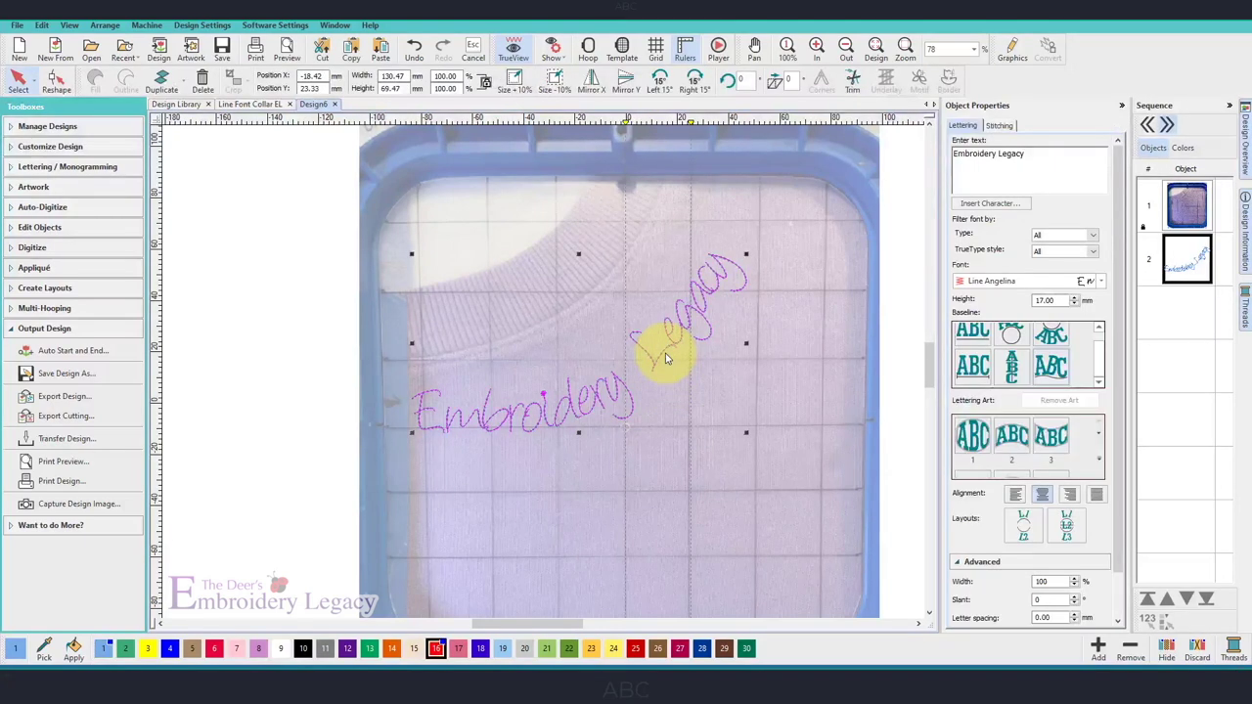
Drag the baseline's end node up and left so Legacy climbs a steeper arc.
{"action": "key", "text": "h"}
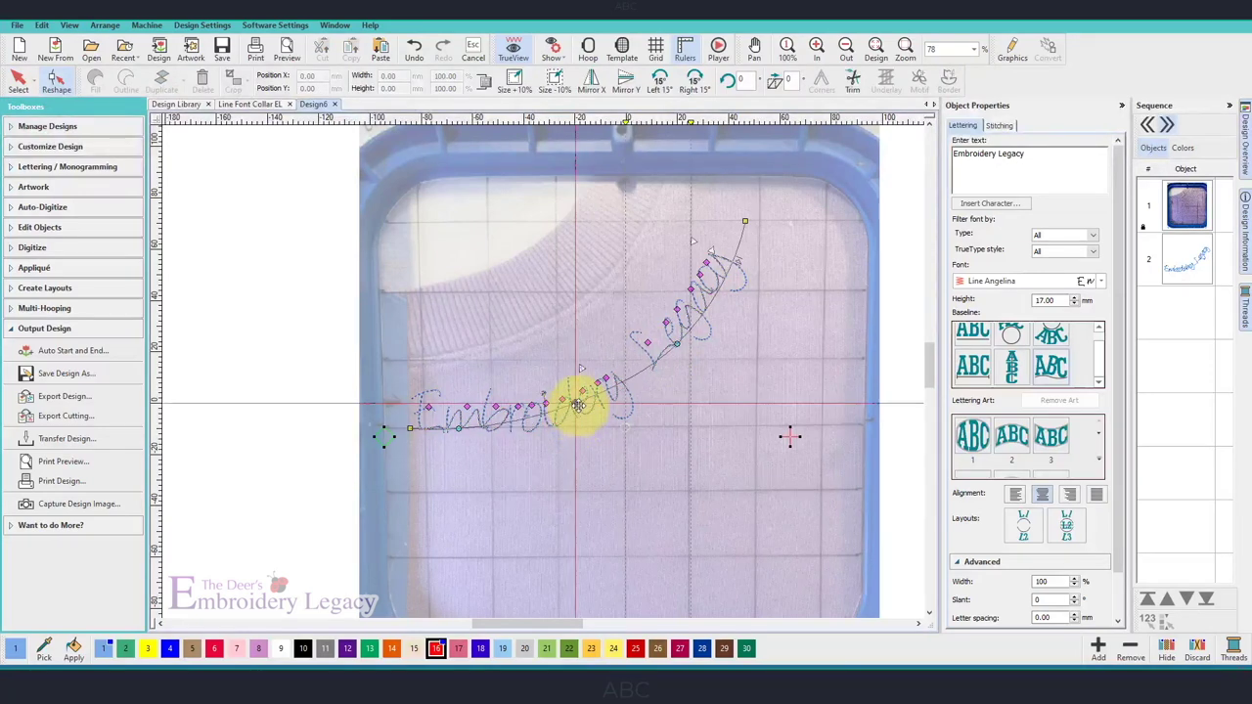
{"action": "left_click", "coordinate": [675, 340]}
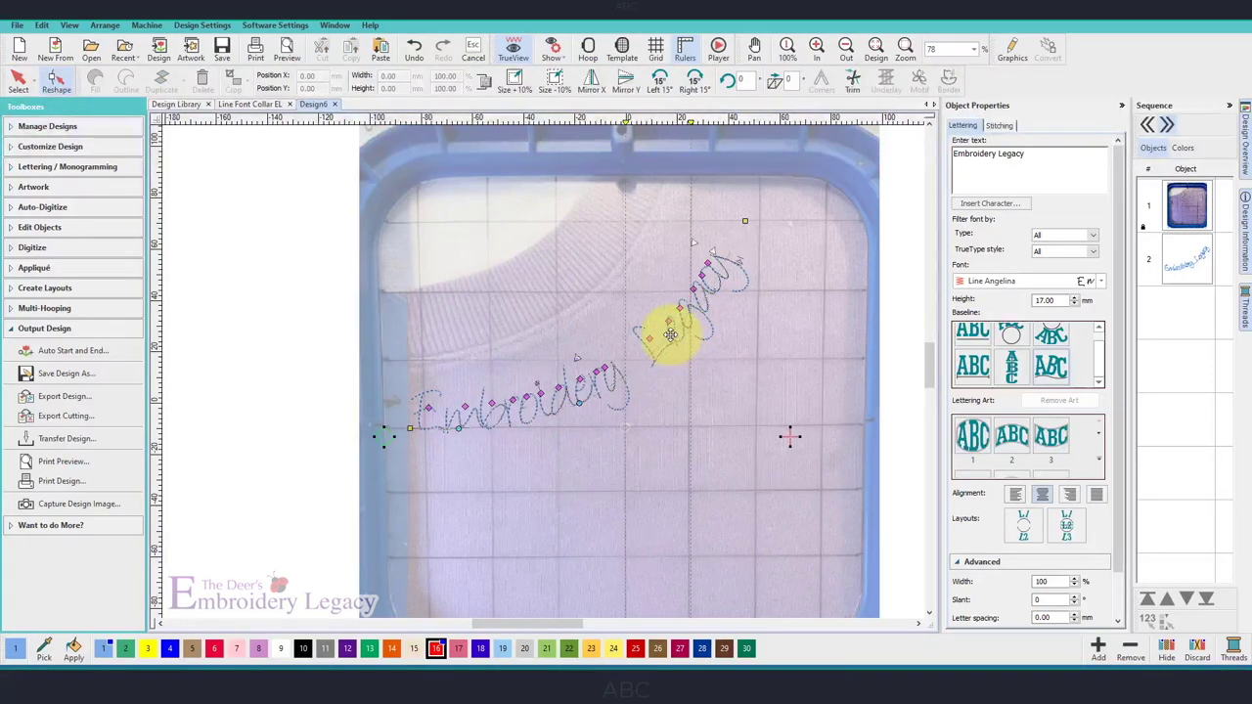
{"action": "left_click_drag", "start_coordinate": [745, 221], "coordinate": [731, 206]}
{"action": "left_click", "coordinate": [666, 329]}
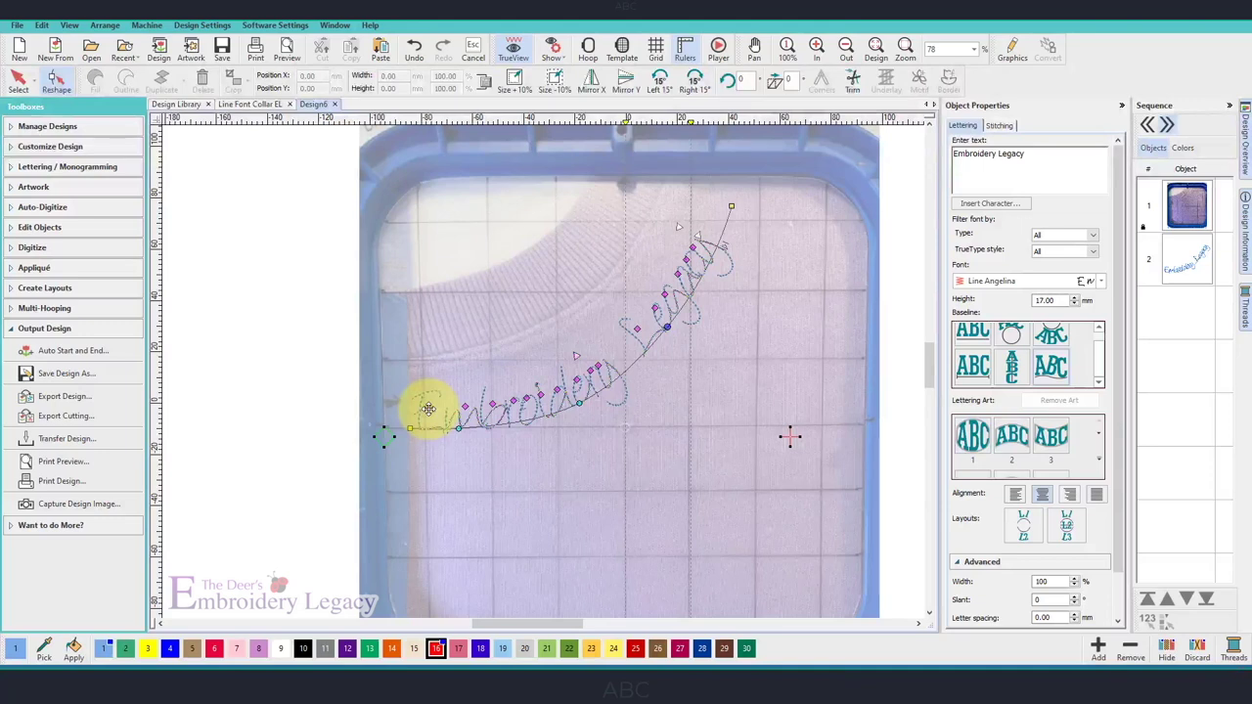
Enlarge the E of Embroidery to 158%, settle it on the baseline, and move it closer to the rest.
{"action": "left_click_drag", "start_coordinate": [429, 408], "coordinate": [430, 385]}
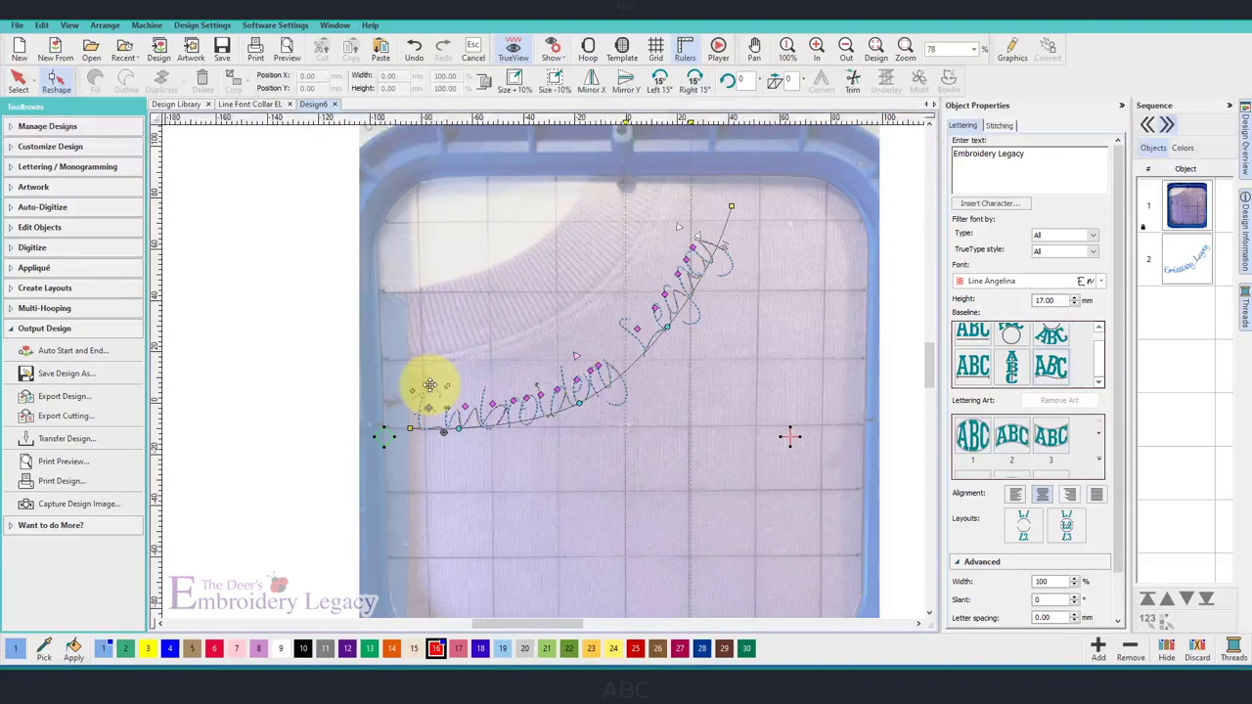
{"action": "left_click_drag", "start_coordinate": [428, 383], "coordinate": [428, 358]}
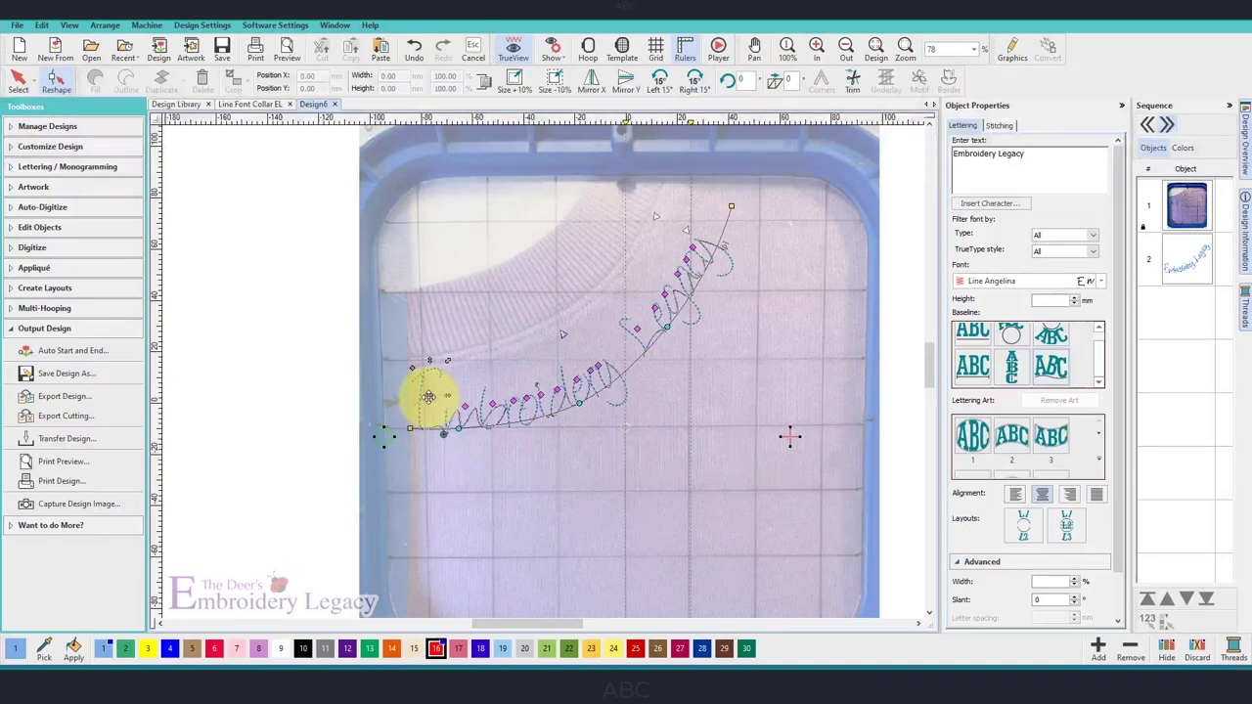
{"action": "left_click_drag", "start_coordinate": [429, 397], "coordinate": [428, 417]}
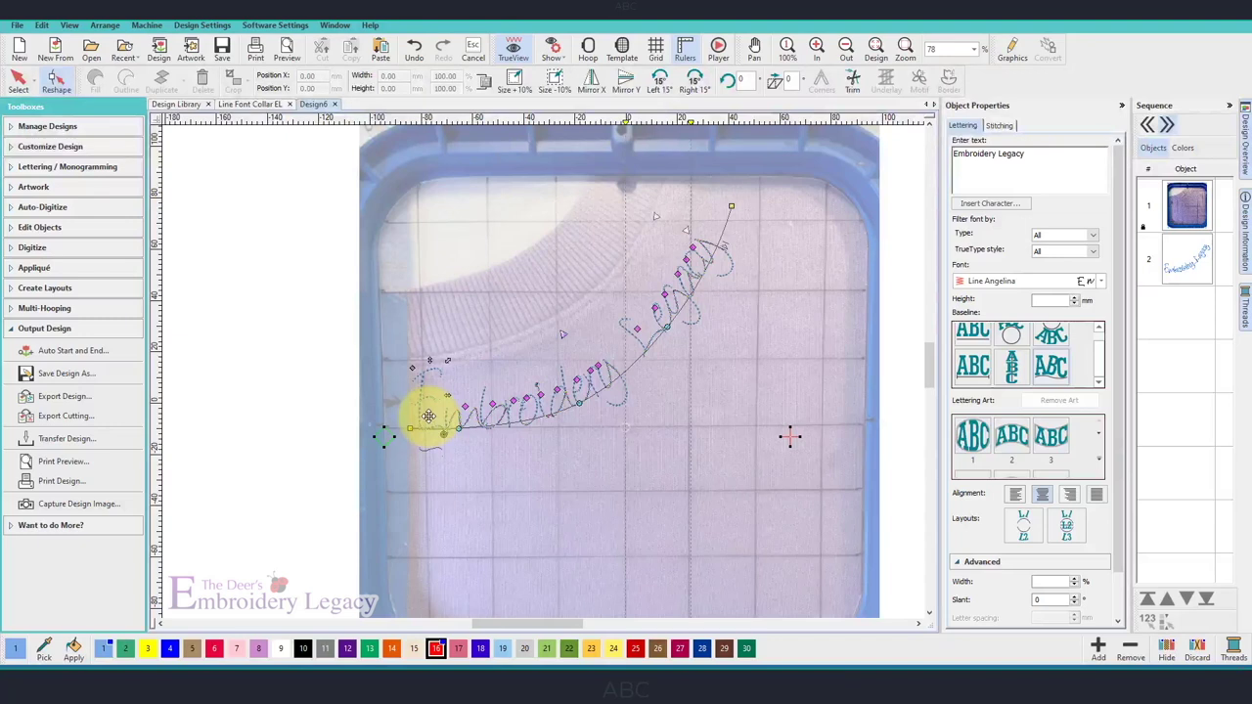
{"action": "mouse_move", "coordinate": [427, 412]}
{"action": "left_mouse_down"}
{"action": "mouse_move", "coordinate": [456, 405]}
{"action": "mouse_move", "coordinate": [428, 415]}
{"action": "left_mouse_up"}
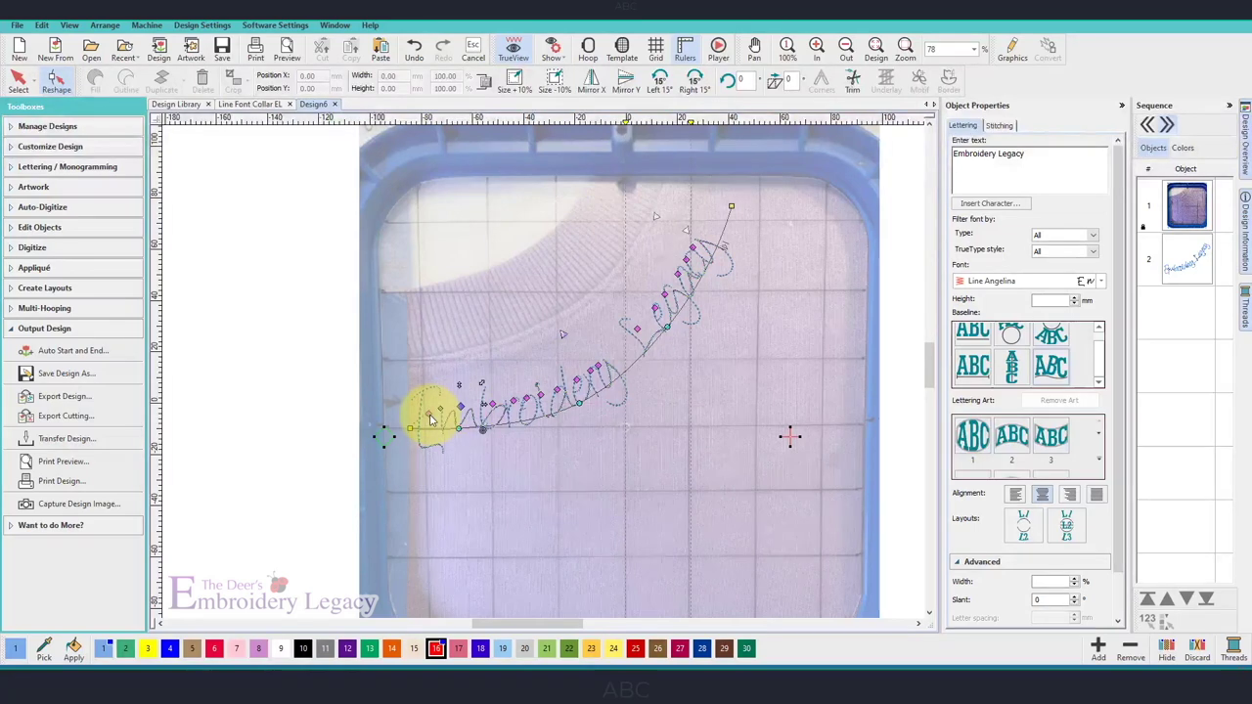
{"action": "left_click", "coordinate": [430, 414]}
{"action": "left_click_drag", "start_coordinate": [429, 415], "coordinate": [464, 403]}
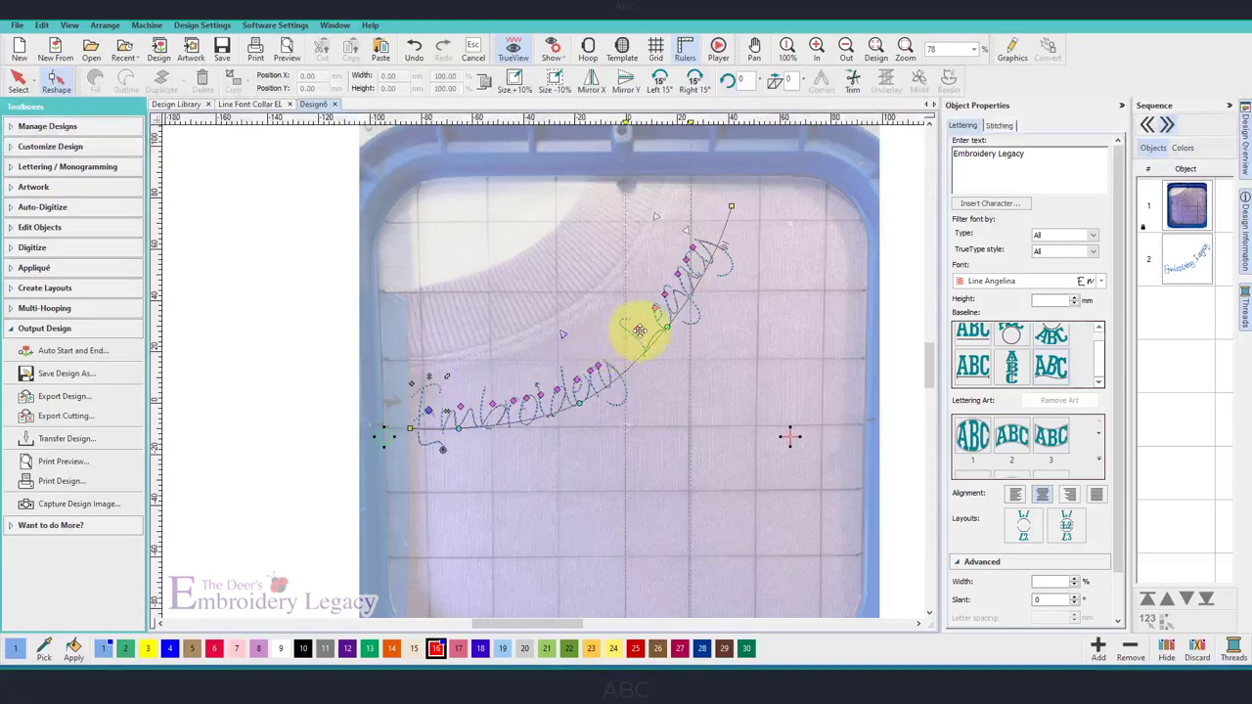
{"action": "left_click", "coordinate": [641, 335]}
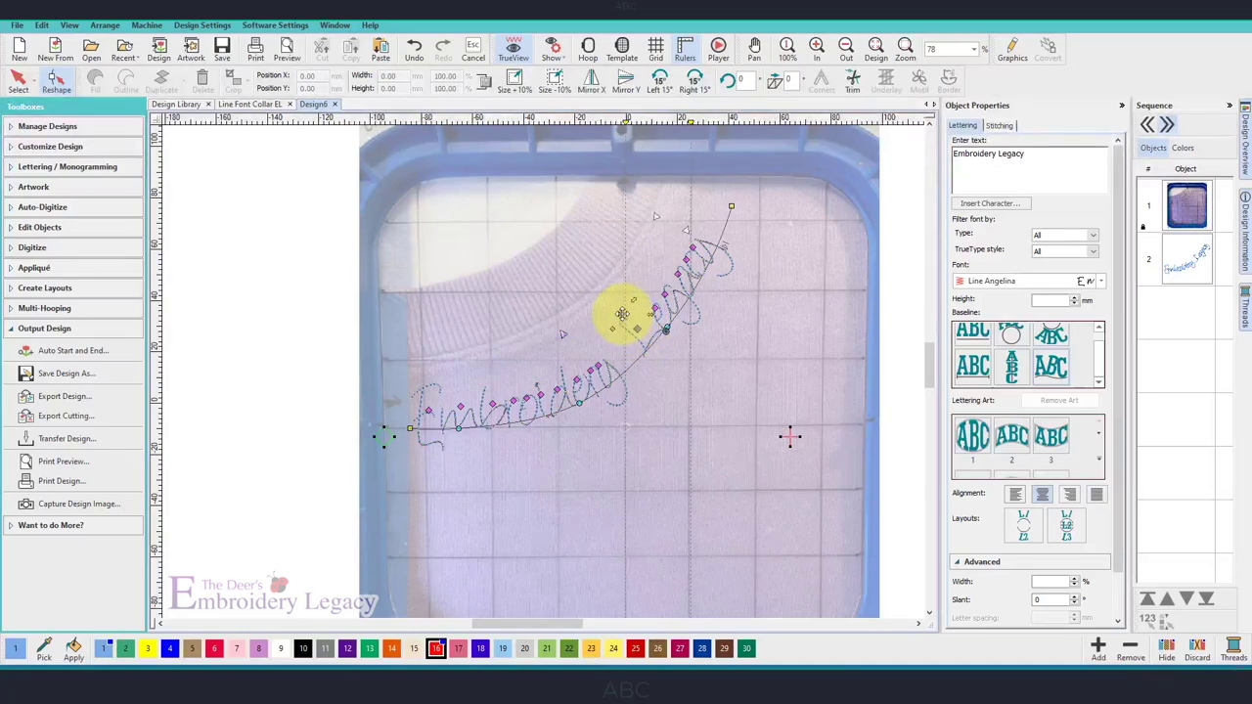
Raise the lettering height to 21.59 mm and shift Legacy lower along the curved baseline.
{"action": "left_click_drag", "start_coordinate": [622, 313], "coordinate": [610, 287]}
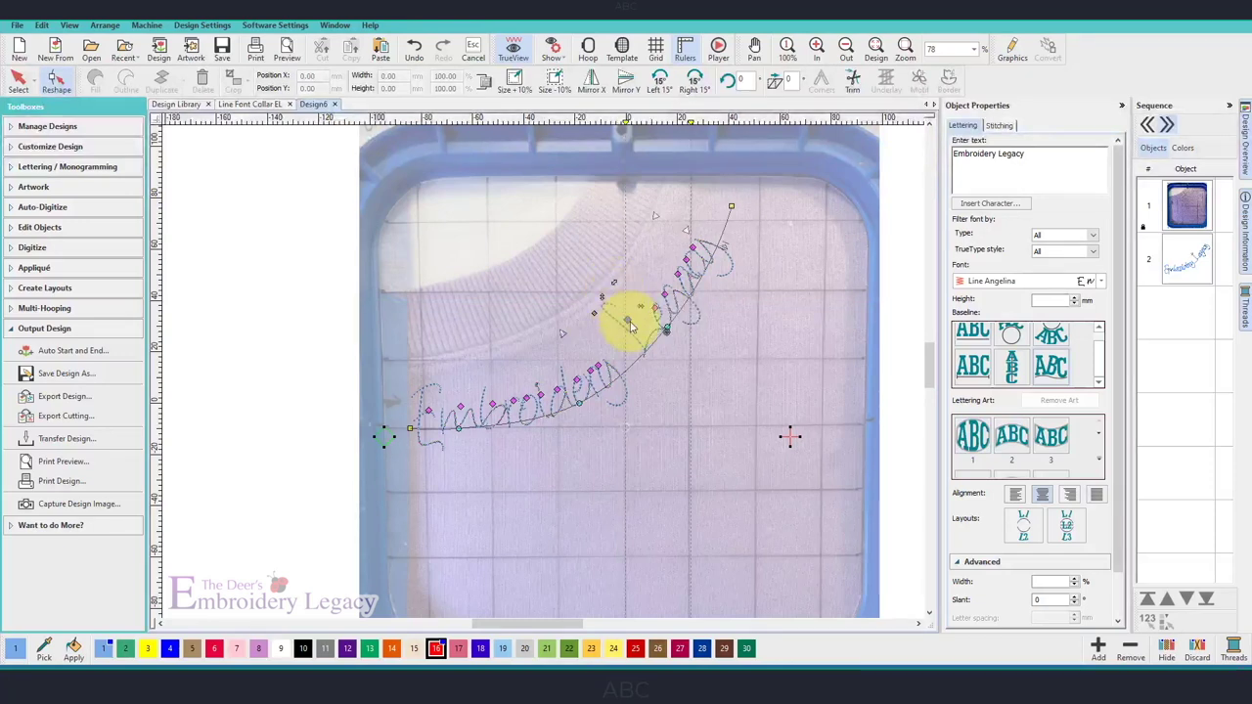
{"action": "left_click_drag", "start_coordinate": [630, 322], "coordinate": [657, 330]}
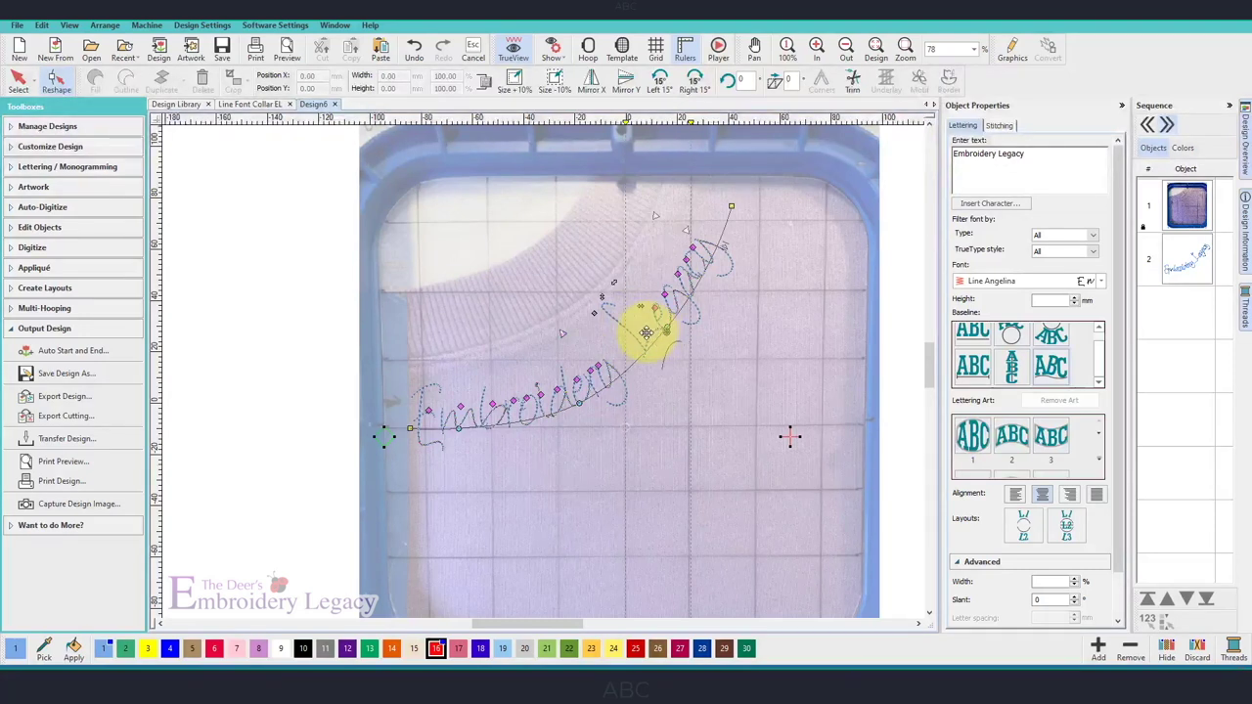
{"action": "left_click_drag", "start_coordinate": [646, 333], "coordinate": [646, 337]}
Raise the Legacy letters up the arc and bend the baseline down so Legacy follows the collar.
{"action": "mouse_move", "coordinate": [652, 340]}
{"action": "left_mouse_down"}
{"action": "mouse_move", "coordinate": [654, 309]}
{"action": "mouse_move", "coordinate": [655, 320]}
{"action": "left_mouse_up"}
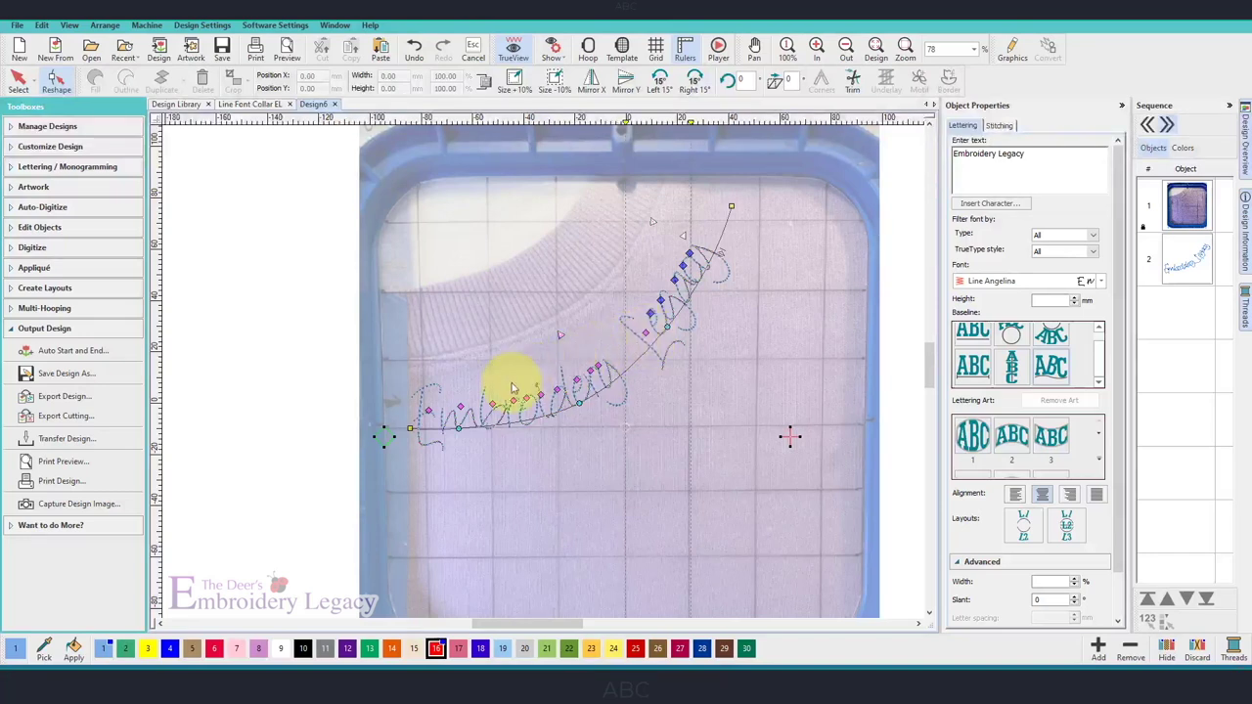
{"action": "left_click_drag", "start_coordinate": [431, 411], "coordinate": [420, 414]}
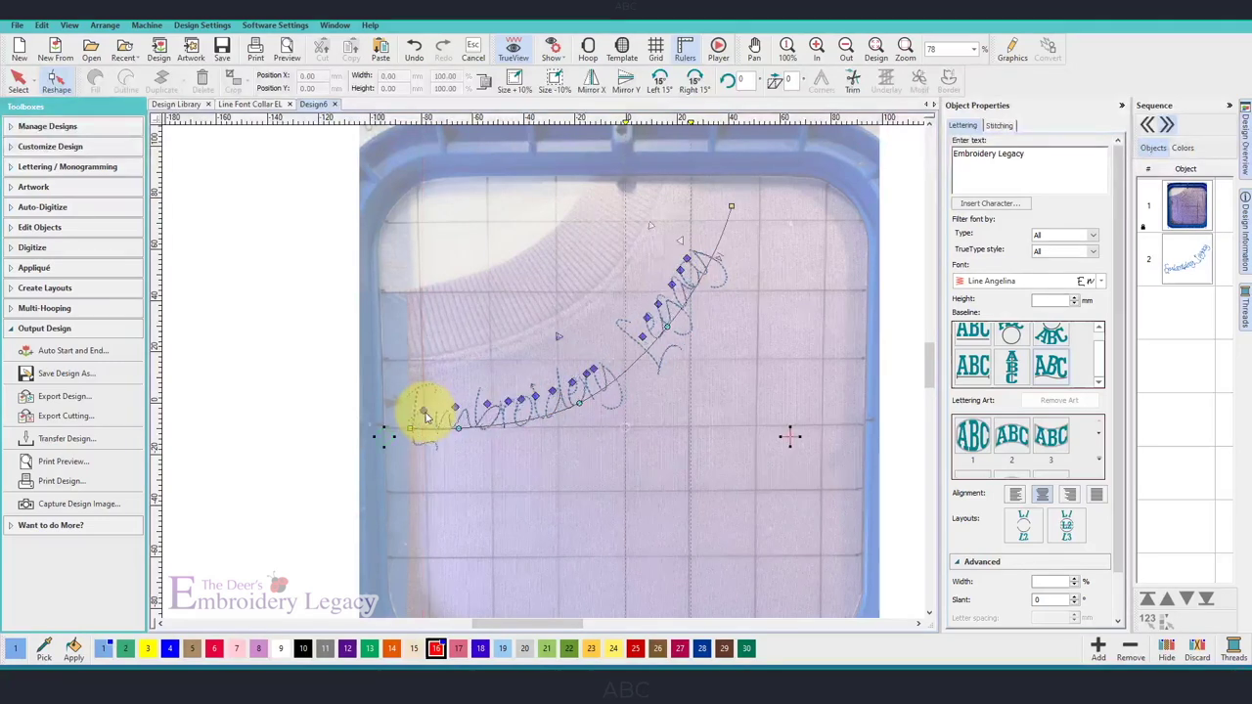
{"action": "left_click_drag", "start_coordinate": [640, 338], "coordinate": [633, 352]}
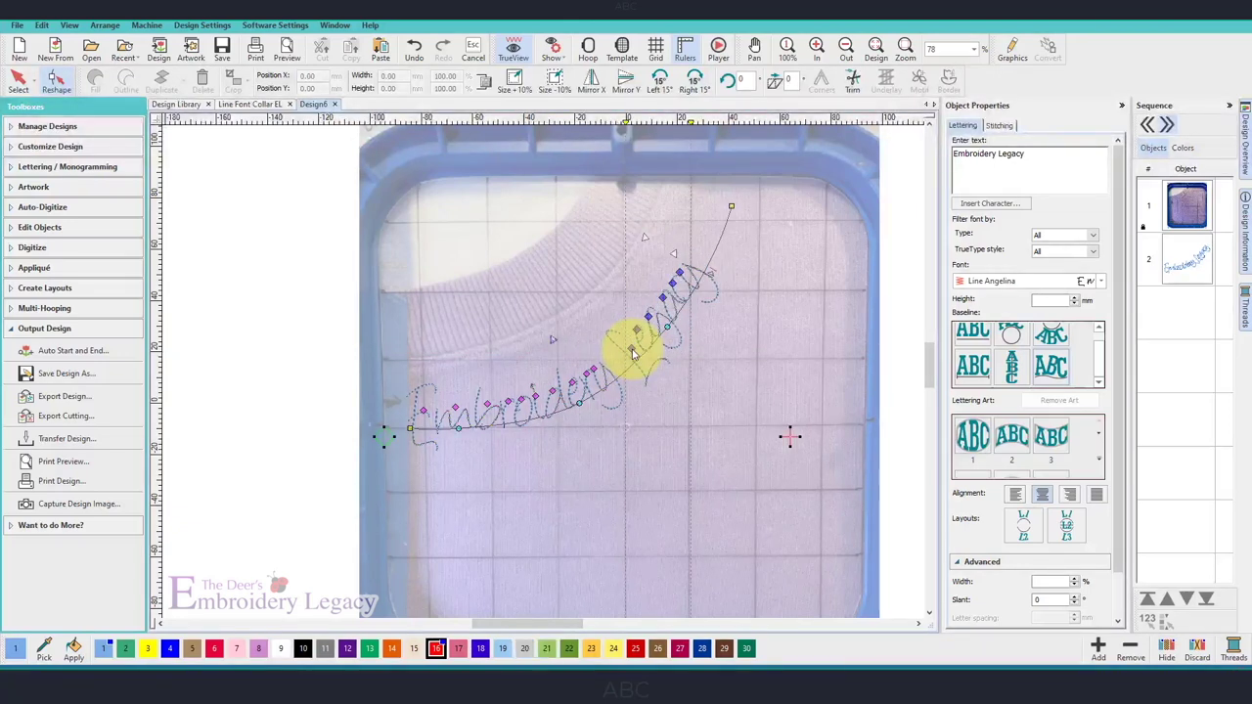
Recolour the lettering red with palette swatch 25 and slightly adjust Embroidery's spacing.
{"action": "left_click", "coordinate": [635, 649]}
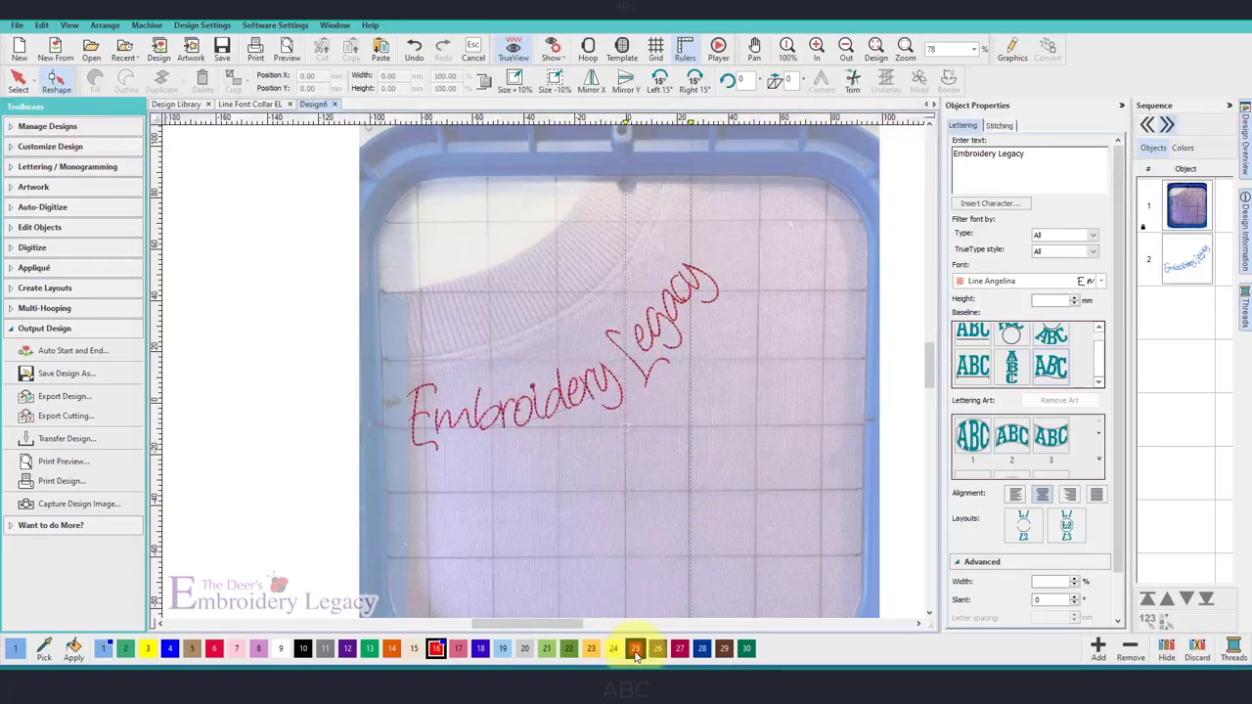
{"action": "key", "text": "z"}
{"action": "key", "text": "z"}
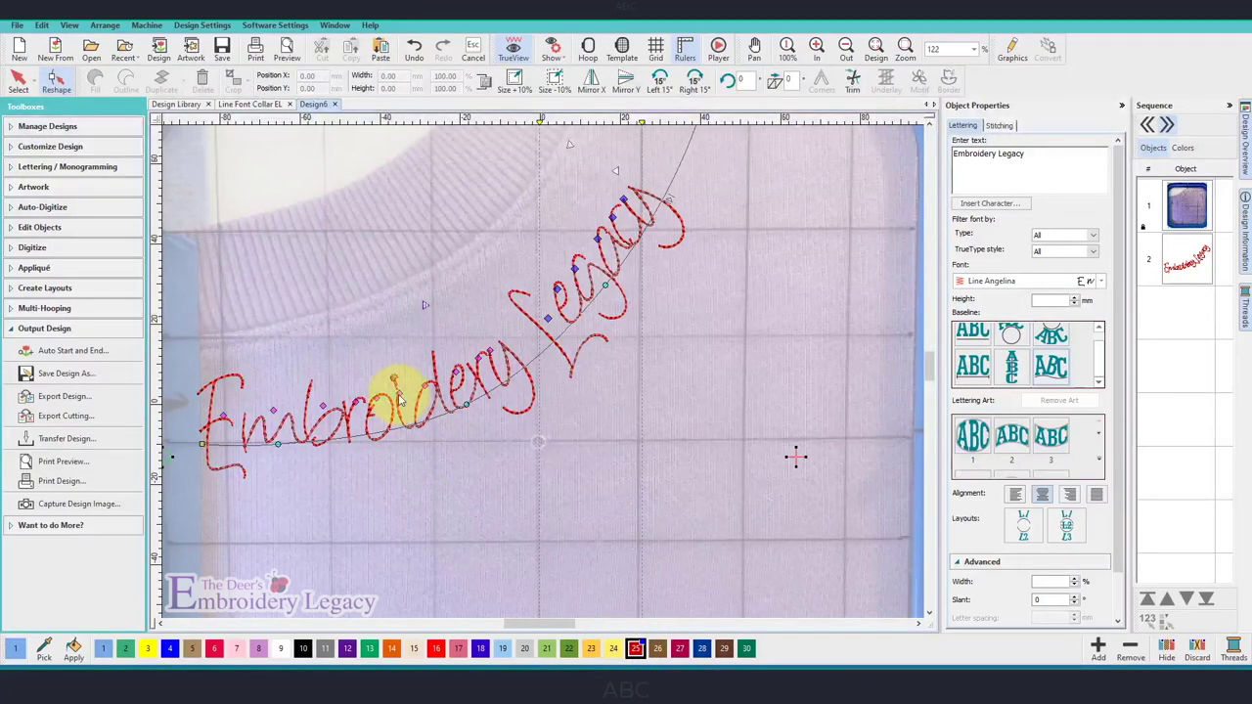
{"action": "left_click_drag", "start_coordinate": [399, 396], "coordinate": [404, 392]}
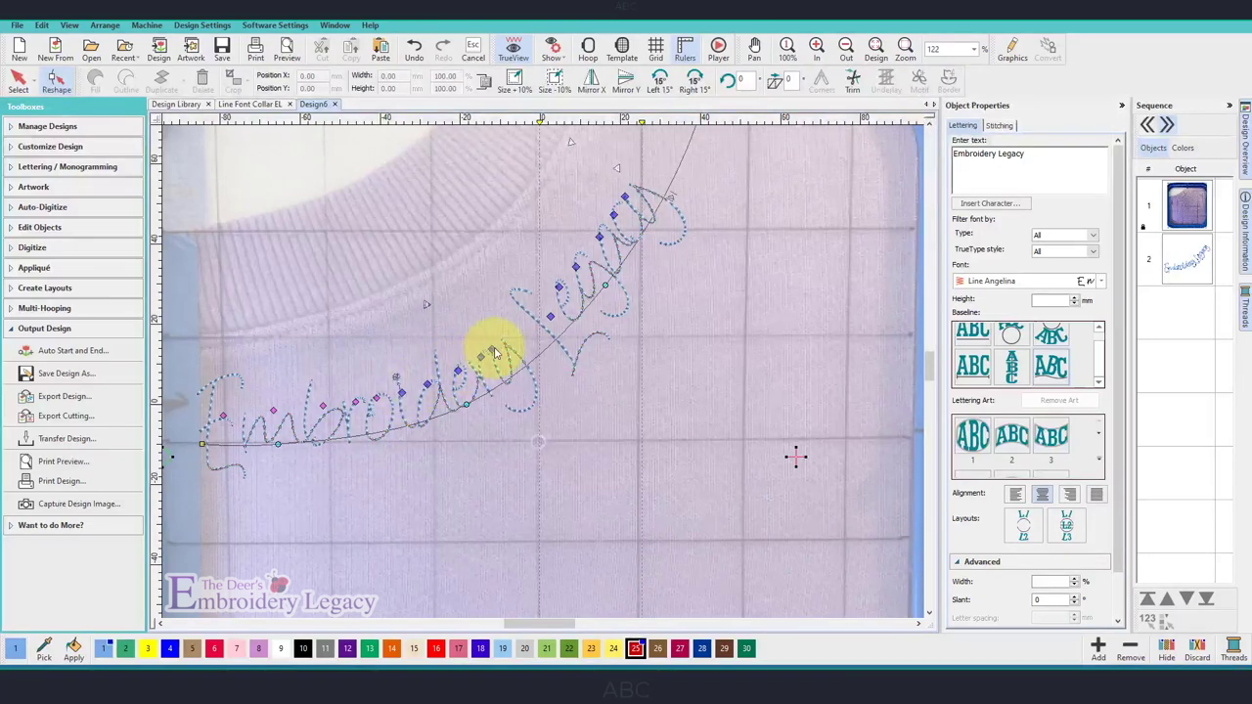
Respace the Legacy letters along the curve and tighten the spacing within Embroidery.
{"action": "left_click_drag", "start_coordinate": [495, 347], "coordinate": [496, 351]}
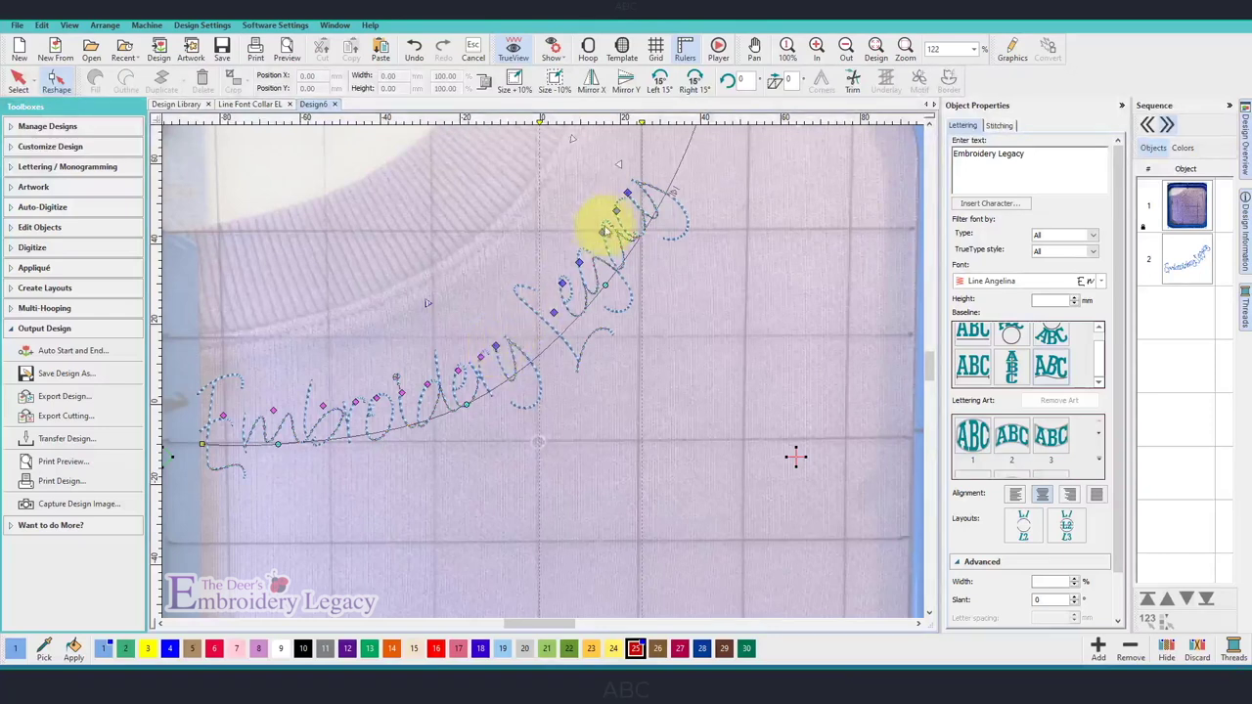
{"action": "left_click_drag", "start_coordinate": [619, 210], "coordinate": [615, 201]}
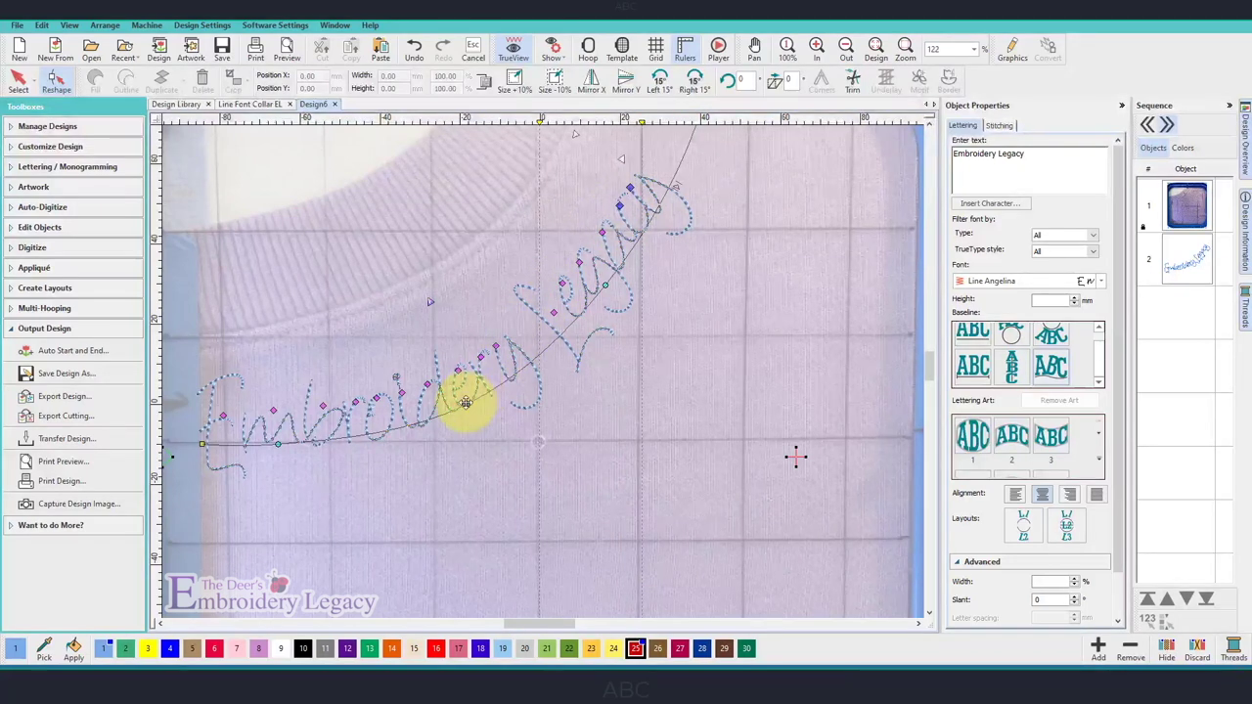
{"action": "left_click_drag", "start_coordinate": [463, 398], "coordinate": [352, 393]}
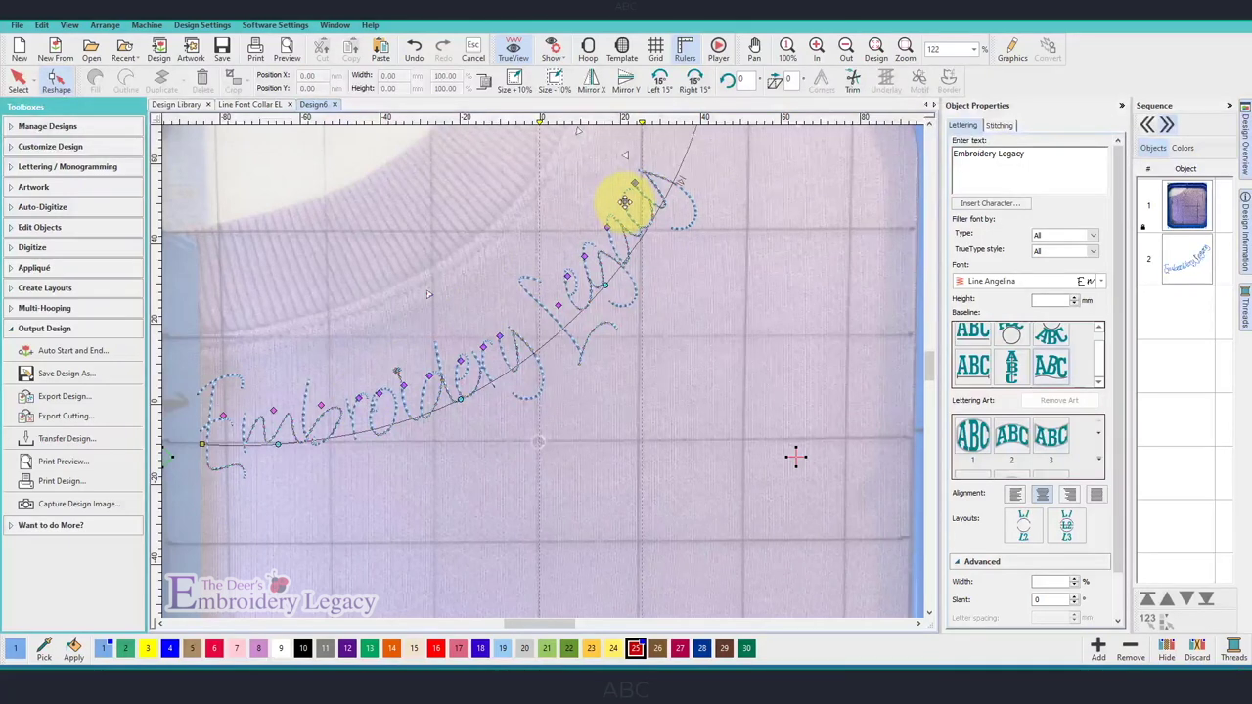
{"action": "left_click_drag", "start_coordinate": [624, 201], "coordinate": [639, 182]}
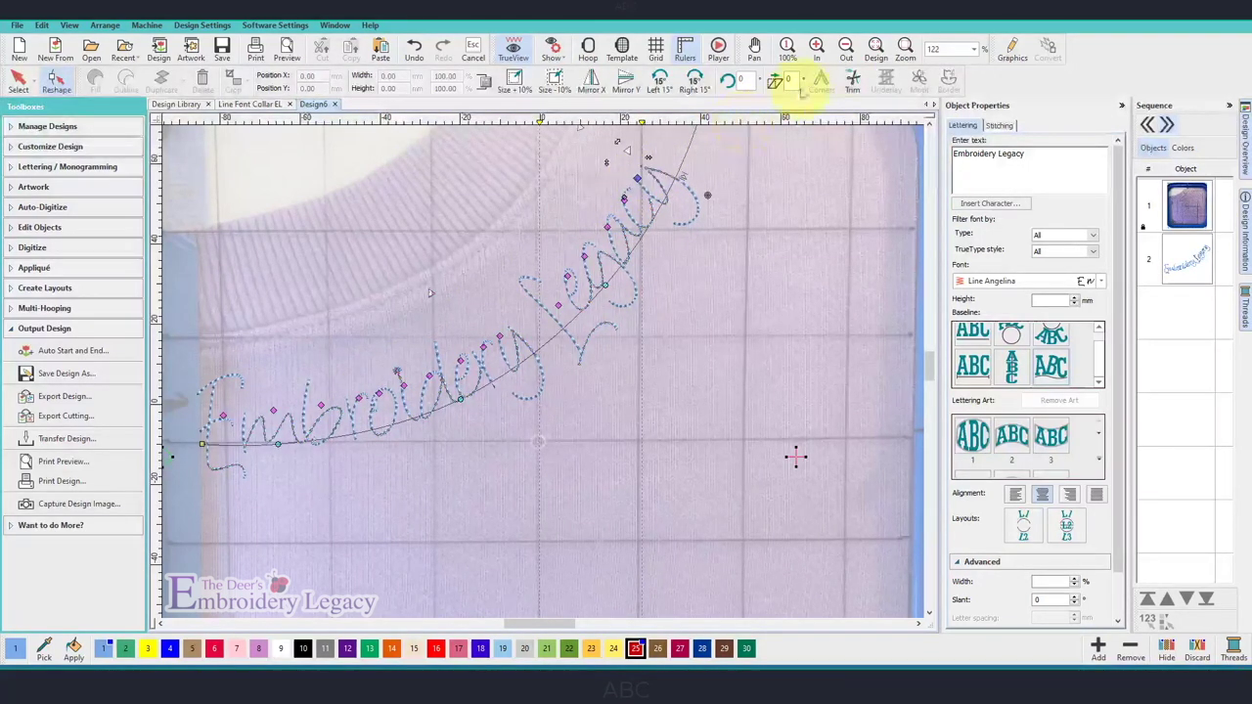
{"action": "left_click", "coordinate": [875, 47]}
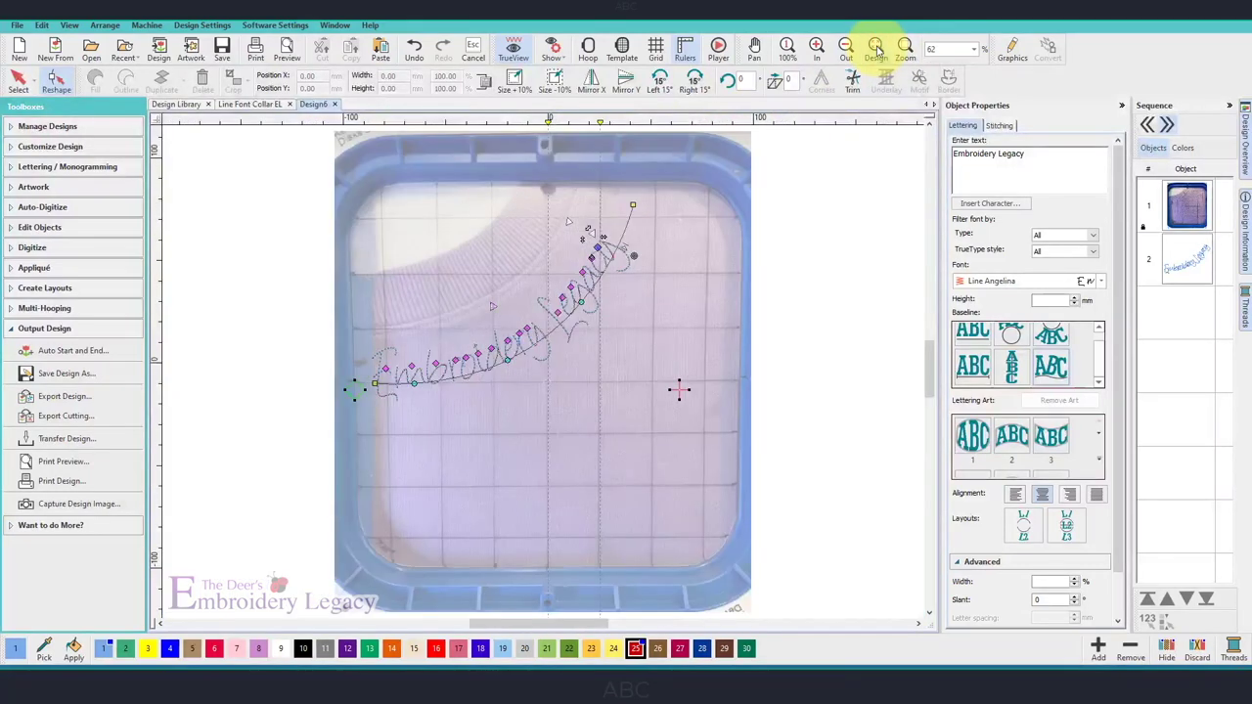
Select the Embroidery Legacy lettering and apply Duplicate with Offset to it.
{"action": "left_click", "coordinate": [1187, 262]}
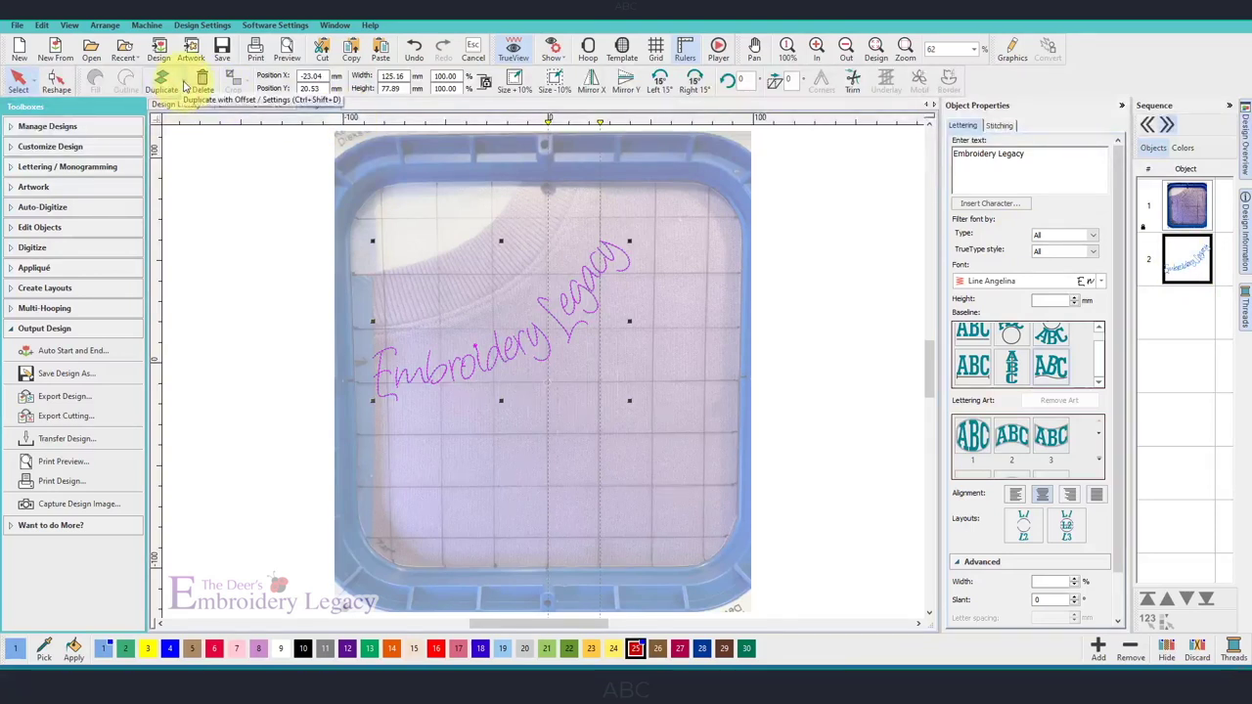
{"action": "left_click", "coordinate": [185, 86]}
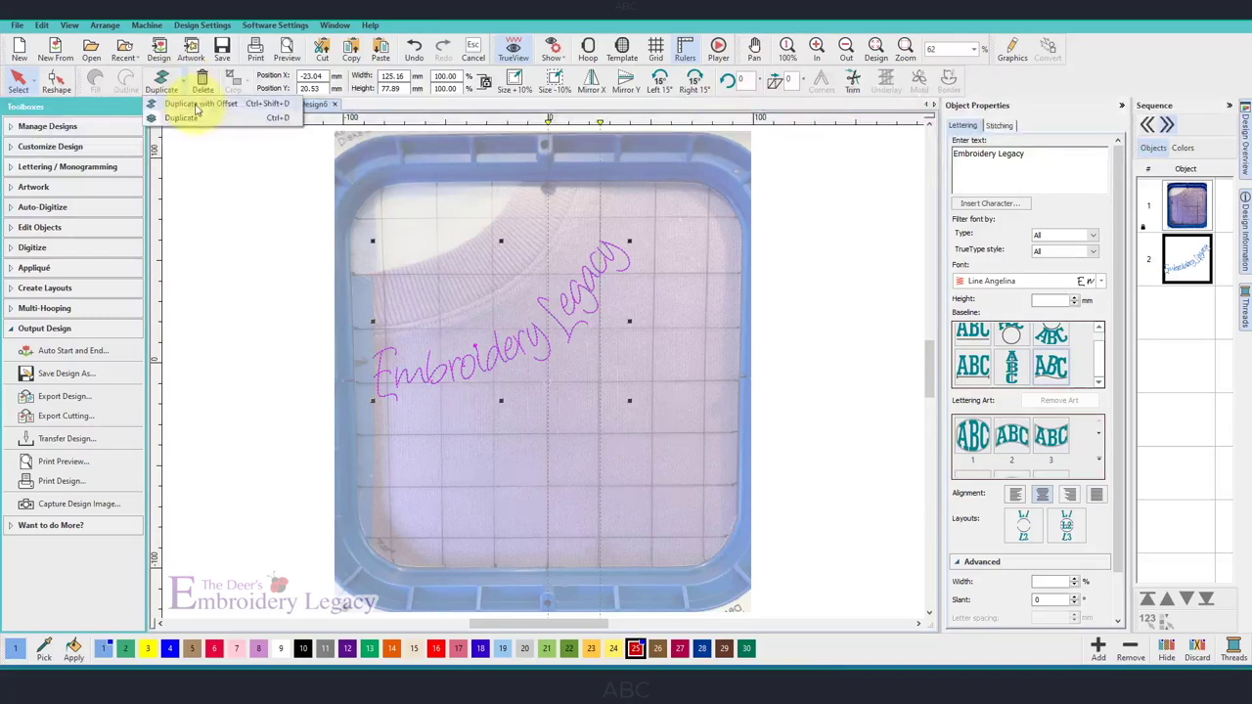
{"action": "left_click", "coordinate": [196, 104]}
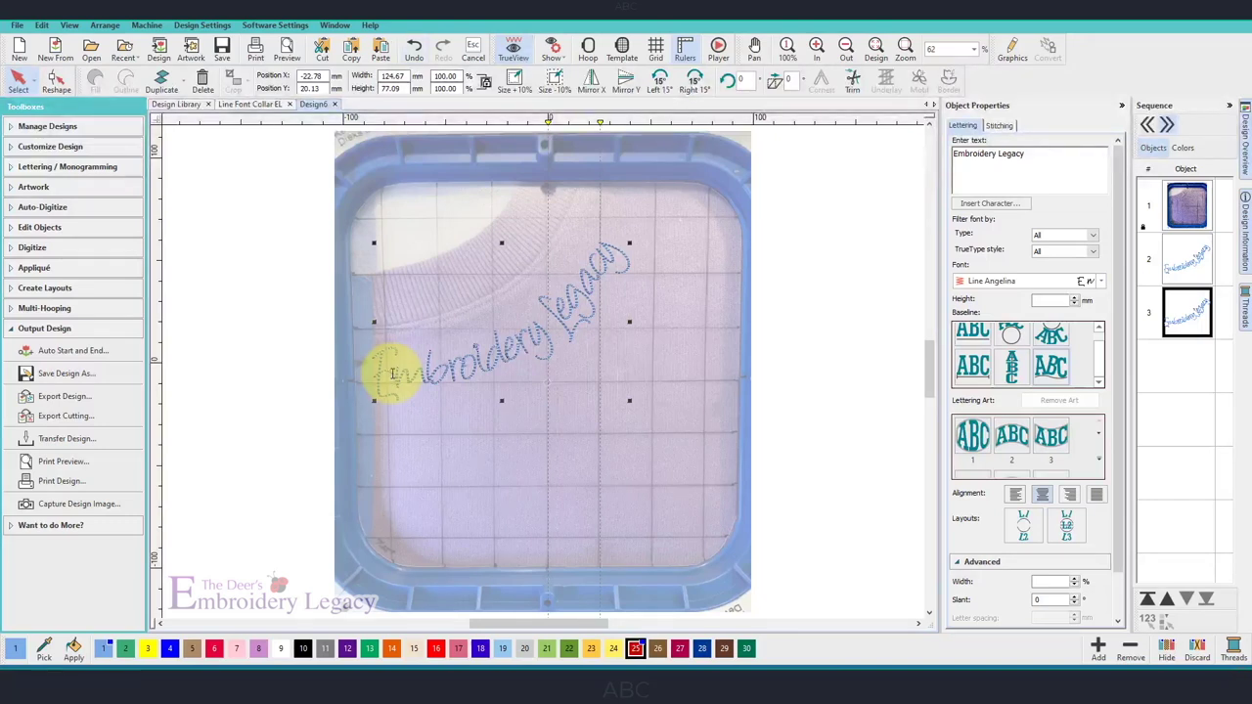
Paste the sewing-machine glyph (W, Zs_Electronics 2 Elements, 30.00 × 27.73 mm) and place it beside Legacy.
{"action": "left_click", "coordinate": [380, 48]}
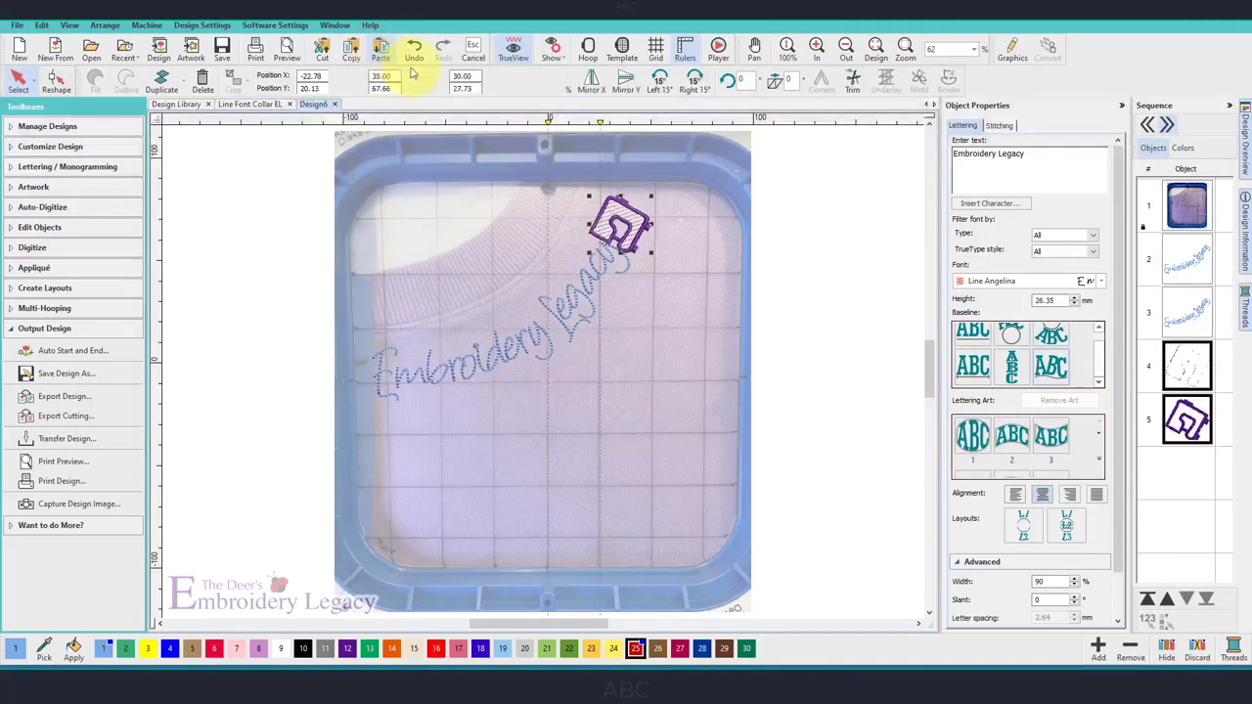
{"action": "left_click_drag", "start_coordinate": [636, 223], "coordinate": [645, 229]}
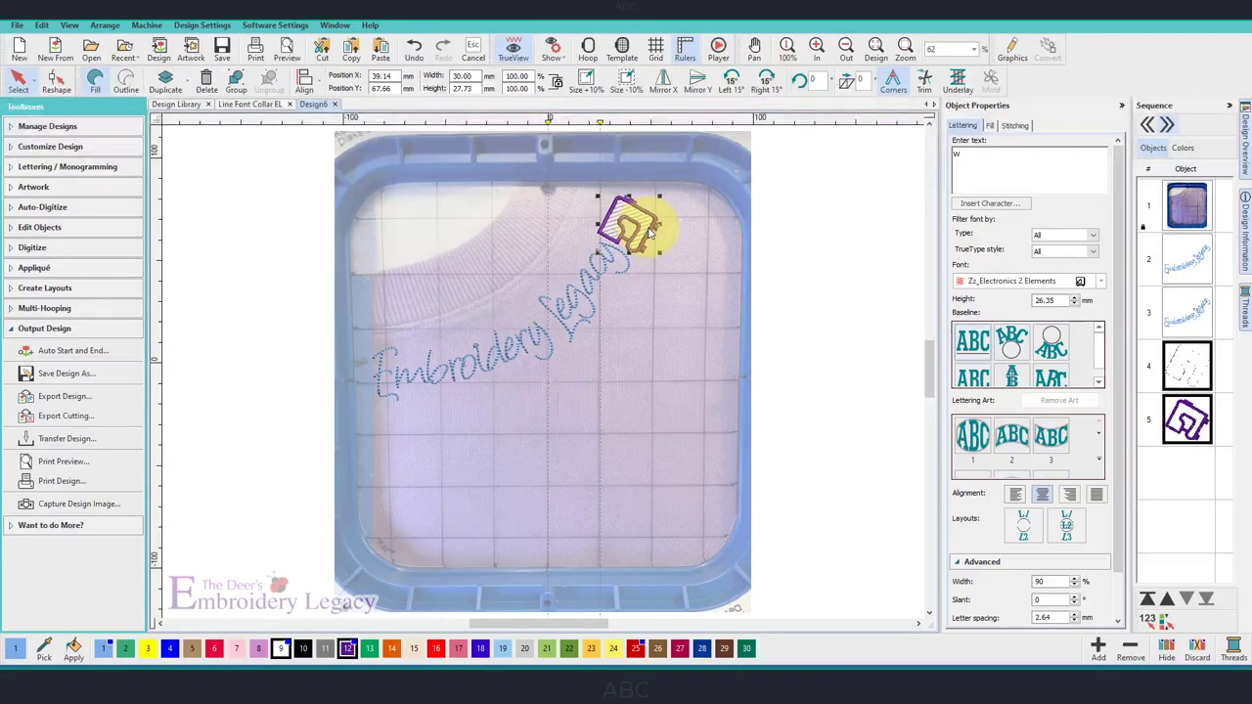
{"action": "left_click_drag", "start_coordinate": [651, 232], "coordinate": [651, 234]}
{"action": "left_click_drag", "start_coordinate": [652, 231], "coordinate": [654, 228]}
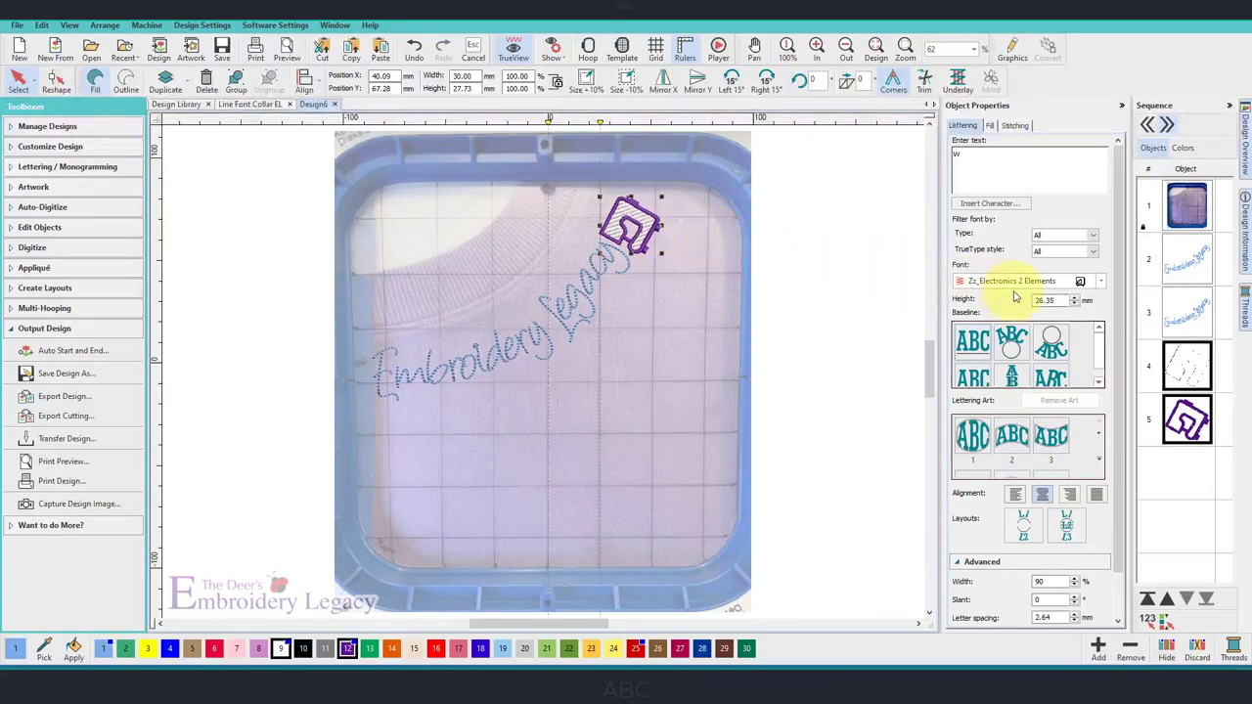
Browse the glyphs in the Insert Character picker and cancel without changes.
{"action": "left_click", "coordinate": [990, 203]}
{"action": "left_click_drag", "start_coordinate": [778, 260], "coordinate": [776, 416]}
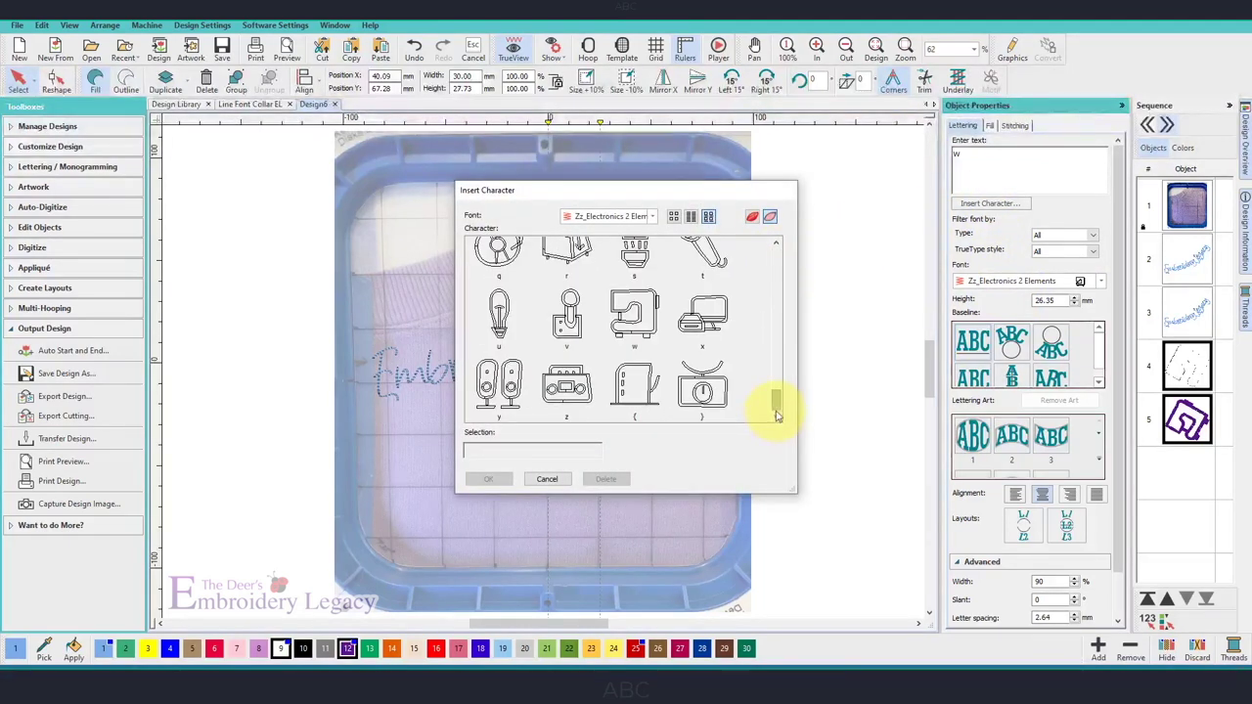
{"action": "left_click_drag", "start_coordinate": [777, 405], "coordinate": [785, 264]}
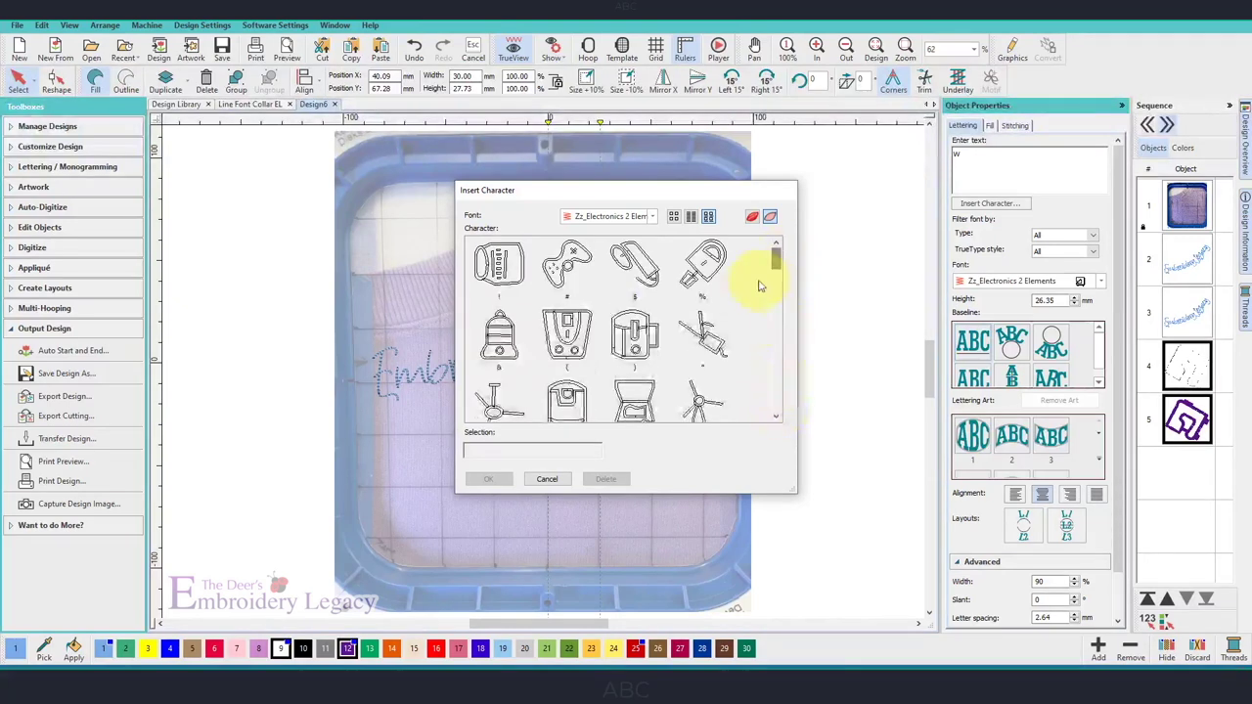
{"action": "left_click", "coordinate": [547, 479]}
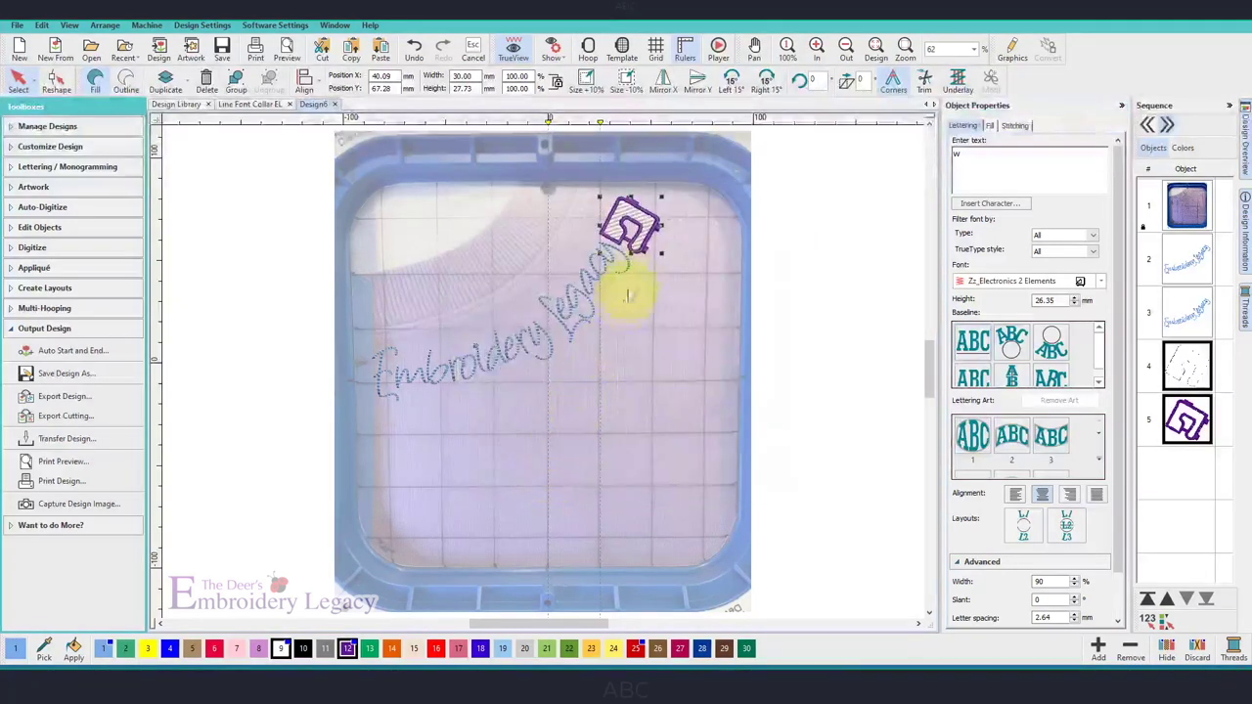